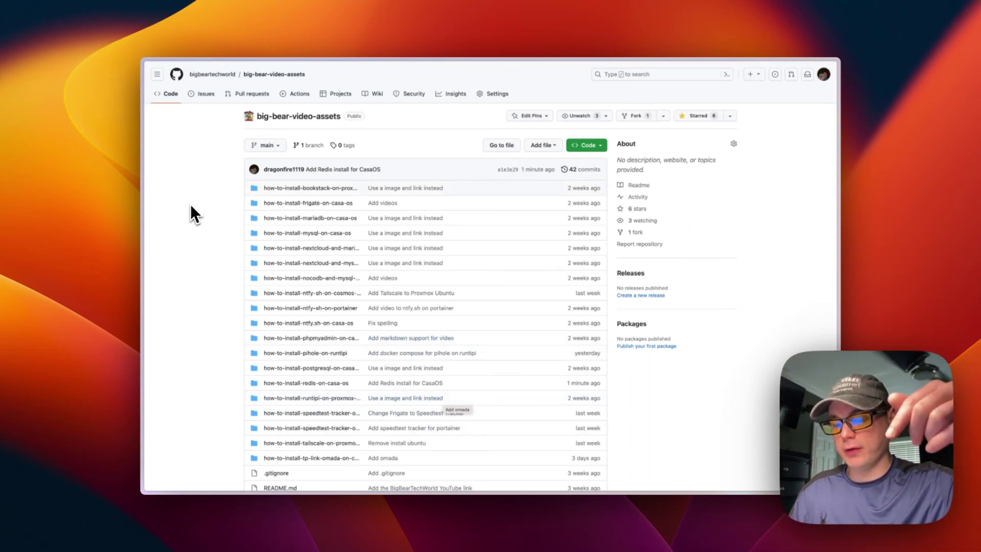
# Step: Open docker-compose-redis.yml inside the how-to-install-redis-on-casa-os folder
pyautogui.scroll(-5, 198, 243)
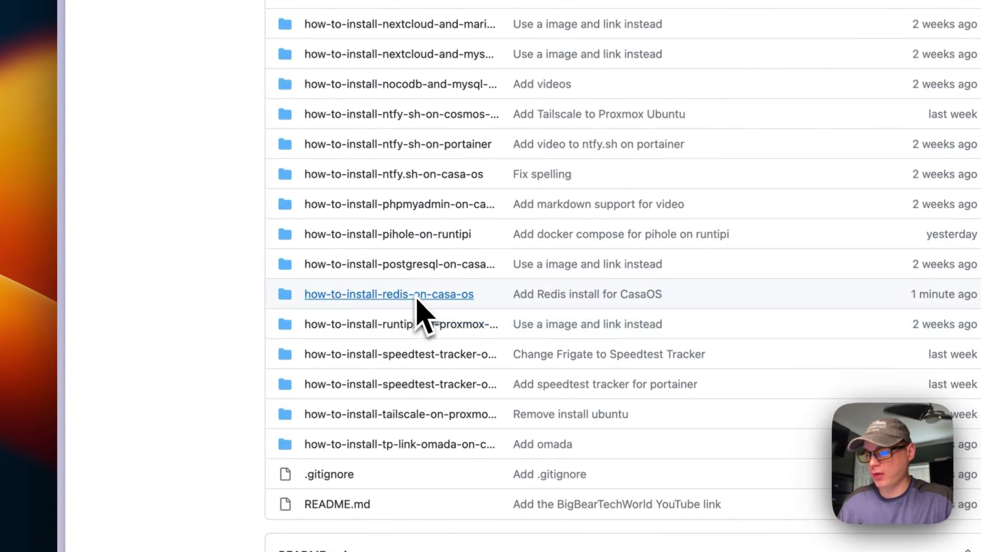
pyautogui.click(402, 296)
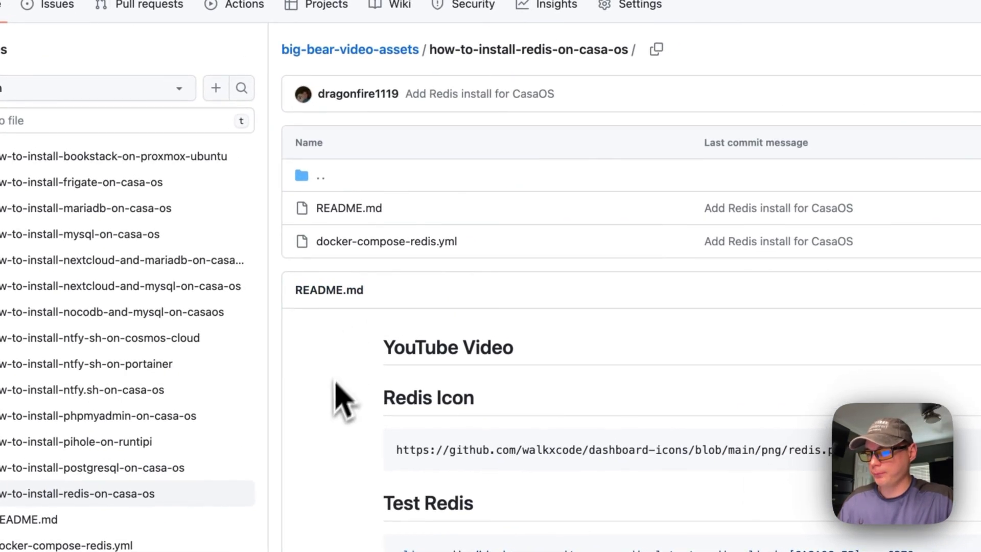
pyautogui.click(341, 220)
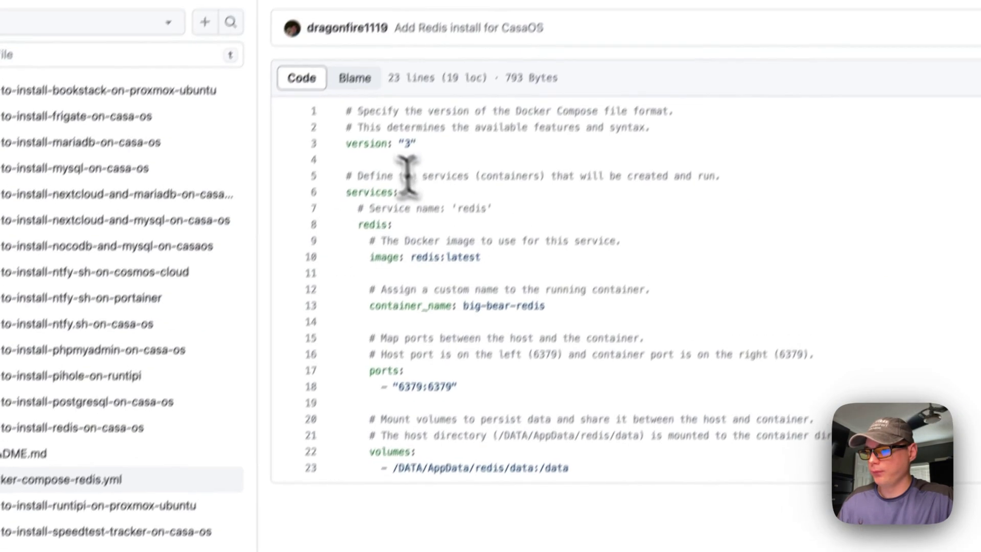
# Step: Review the compose version line, redis service, redis:latest image and big-bear-redis container name
pyautogui.moveTo(315, 197); pyautogui.dragTo(499, 198)
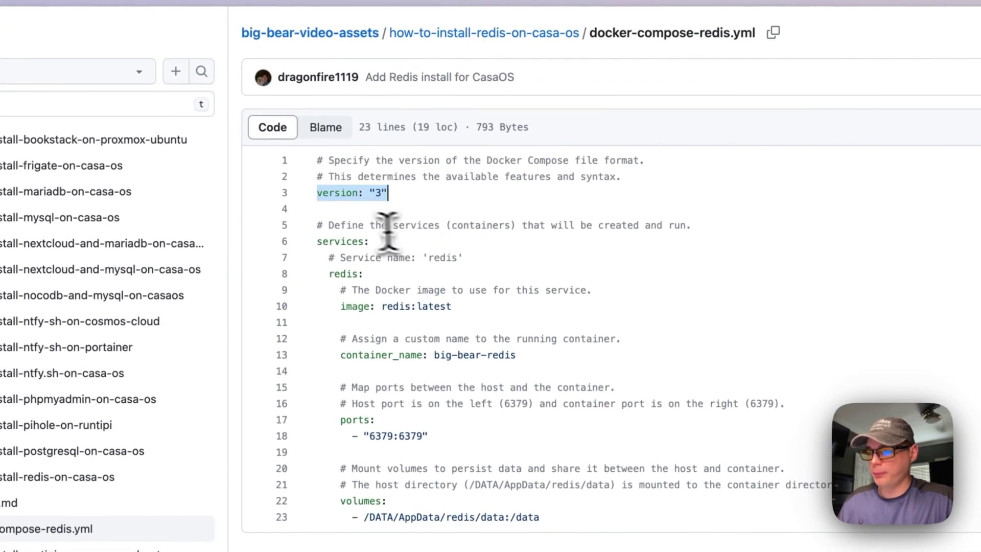
pyautogui.click(317, 241)
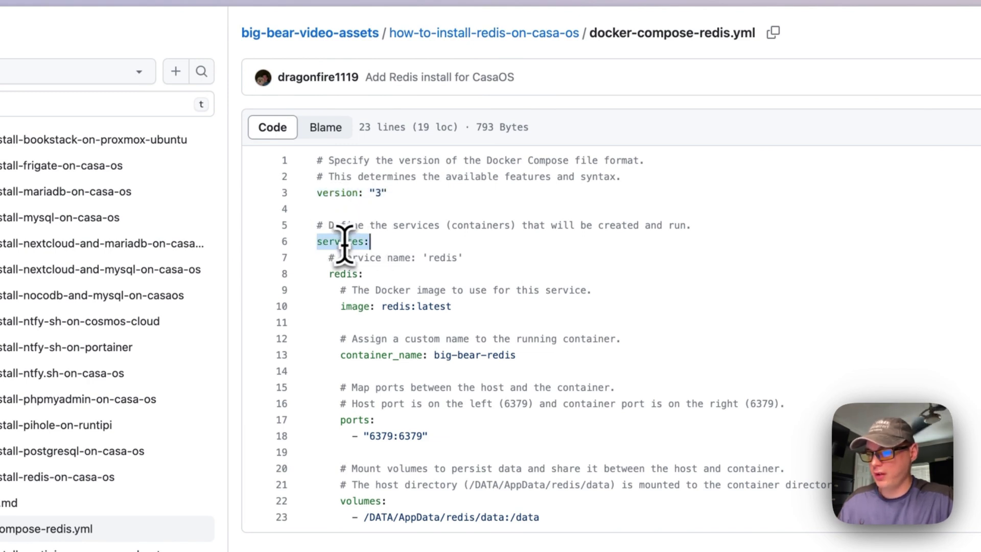
pyautogui.moveTo(330, 275); pyautogui.dragTo(409, 278)
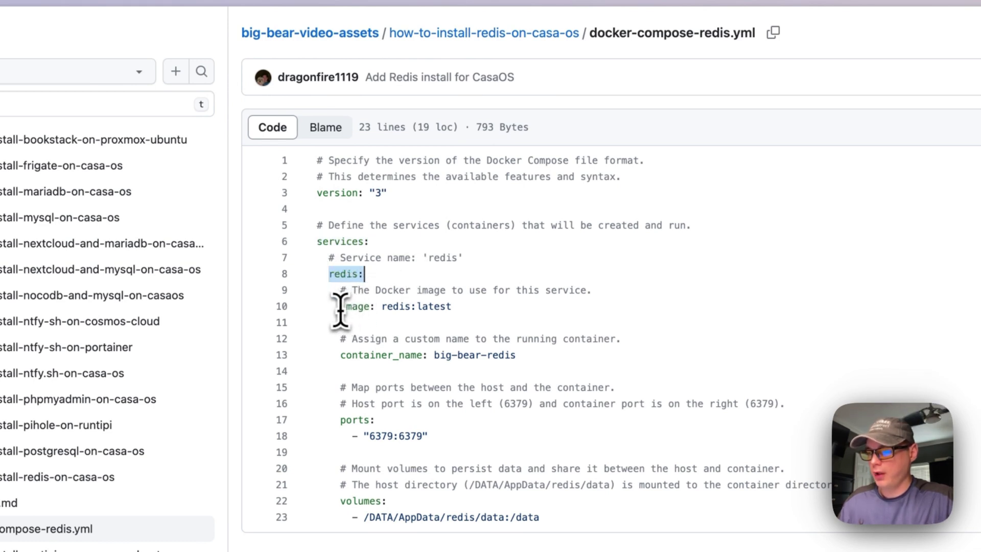
pyautogui.moveTo(340, 306); pyautogui.dragTo(609, 307)
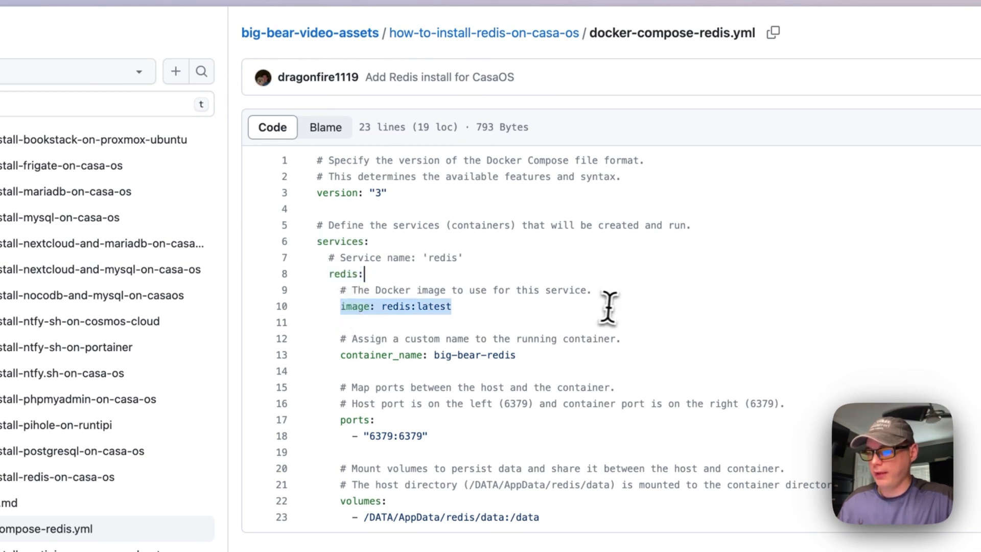
pyautogui.click(382, 307)
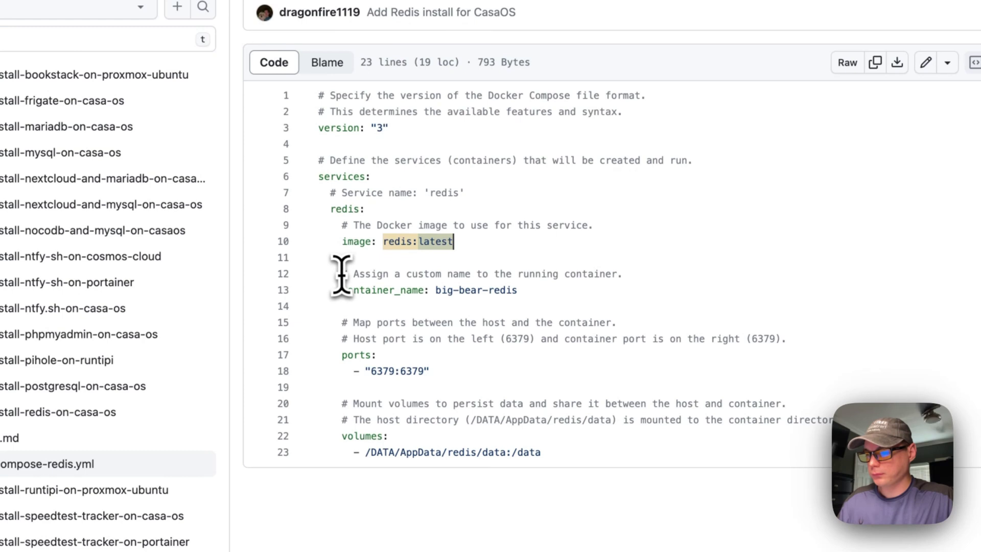
pyautogui.moveTo(340, 290); pyautogui.dragTo(583, 289)
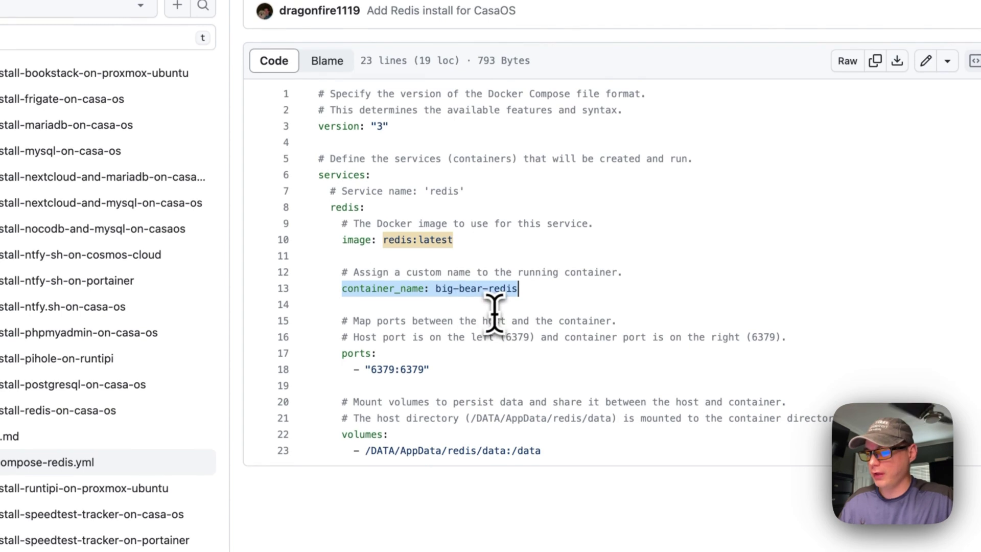
# Step: Review the 6379:6379 port mapping and the volume mount lines 20–23
pyautogui.moveTo(341, 354); pyautogui.dragTo(378, 356)
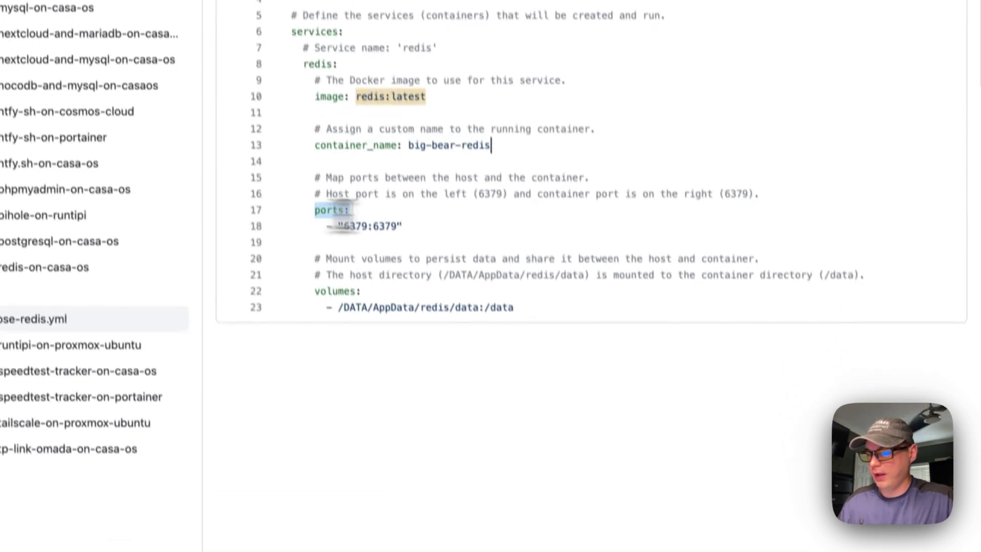
pyautogui.moveTo(342, 226); pyautogui.dragTo(430, 234)
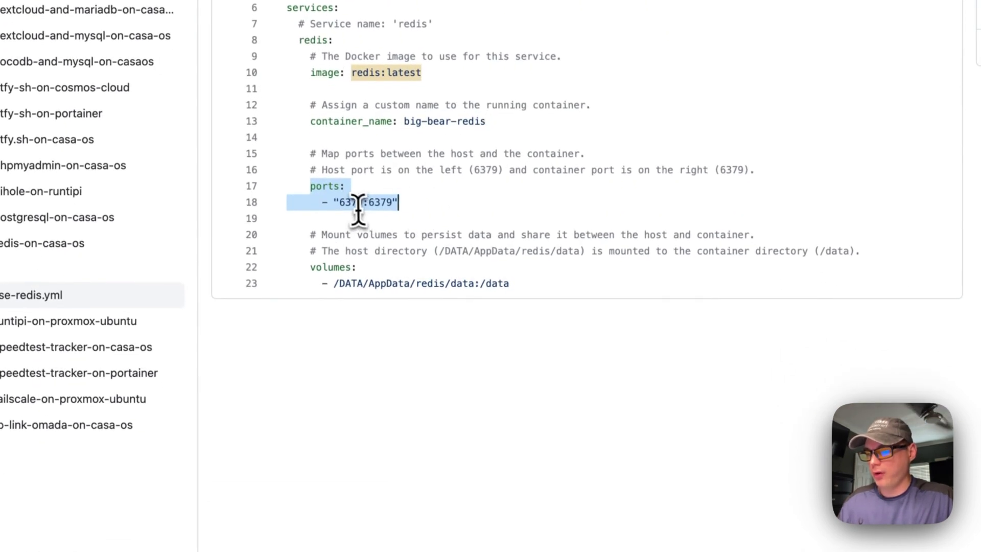
pyautogui.doubleClick(352, 205)
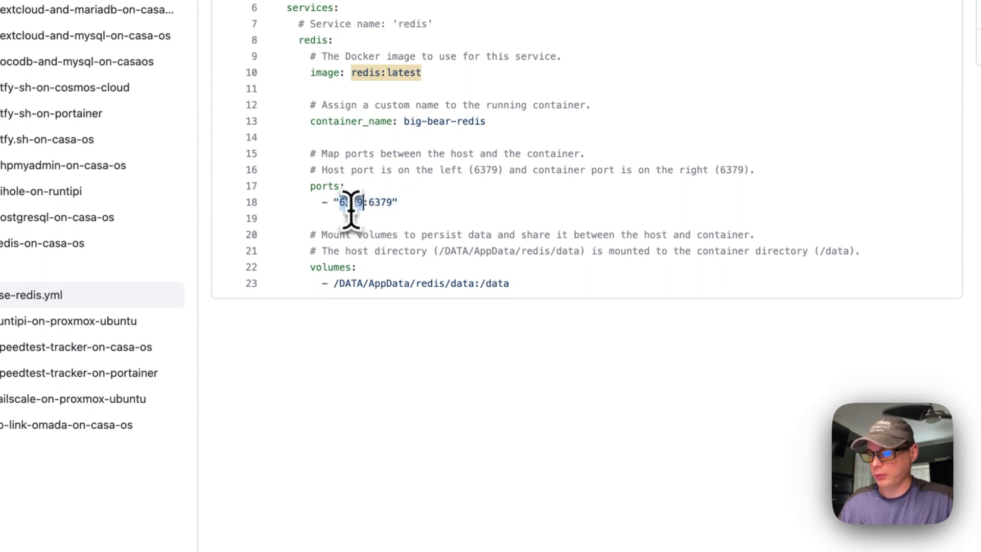
pyautogui.scroll(-1, 431, 344)
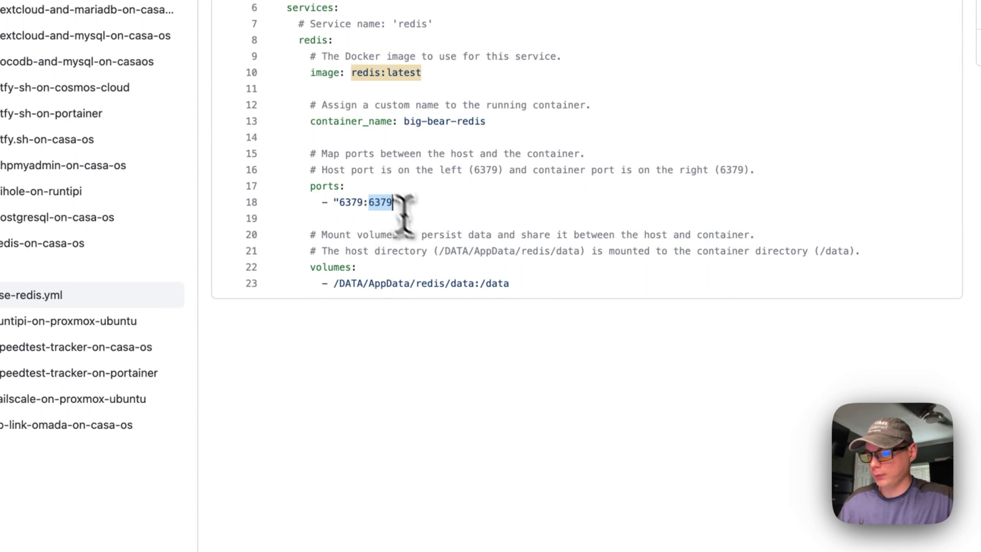
pyautogui.moveTo(310, 235); pyautogui.dragTo(662, 302)
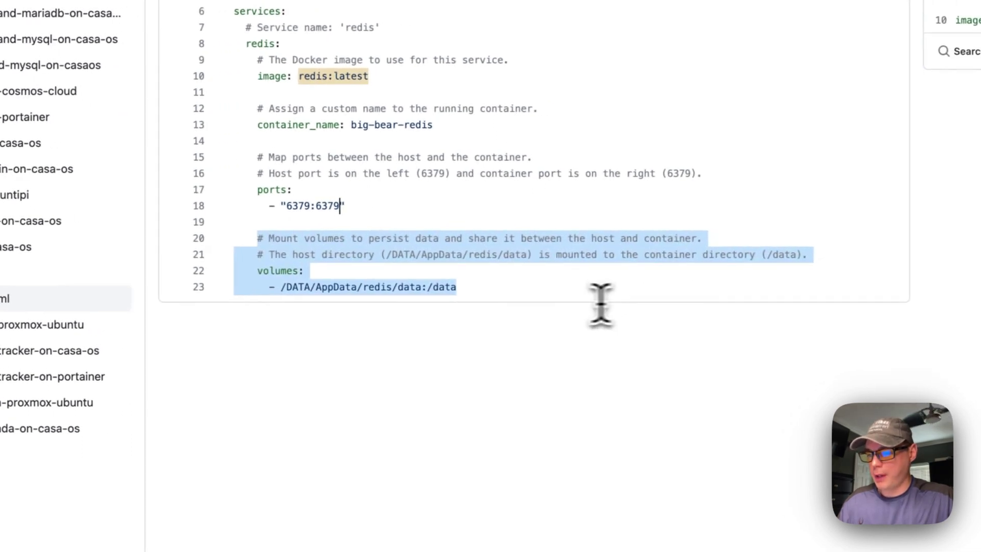
pyautogui.click(356, 285)
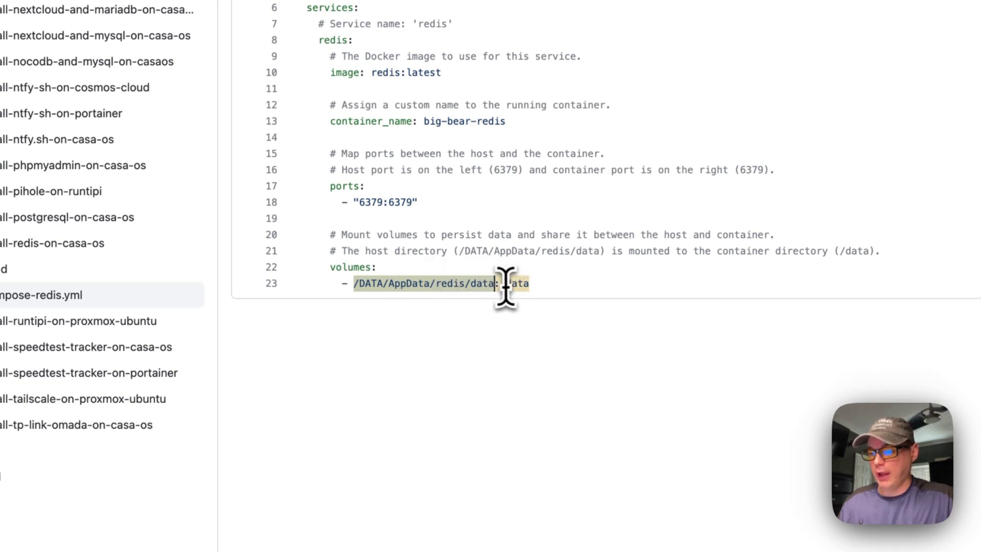
pyautogui.press('End')
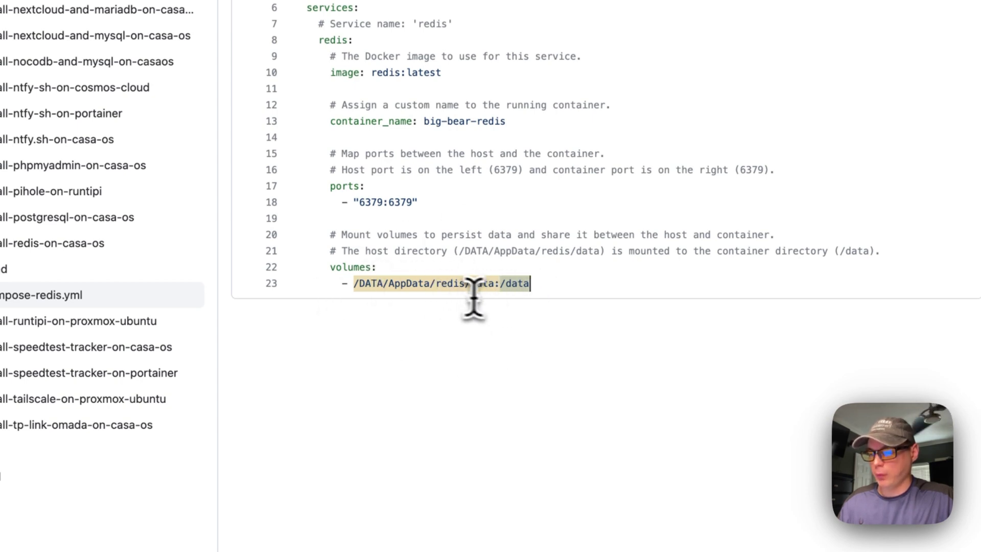
# Step: Recheck the container port 6379 on line 18 and copy the whole compose file
pyautogui.moveTo(359, 202); pyautogui.dragTo(539, 201)
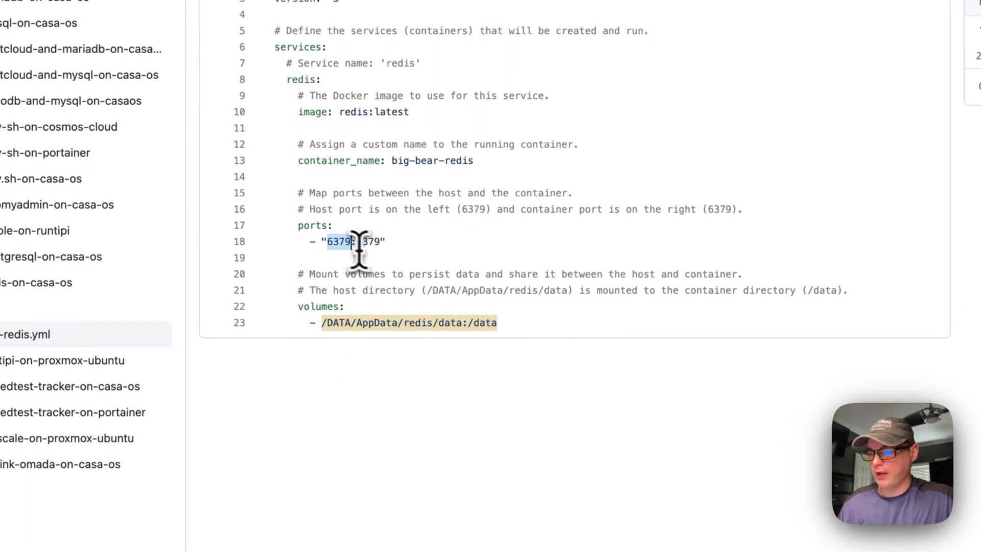
pyautogui.moveTo(374, 243); pyautogui.dragTo(382, 243)
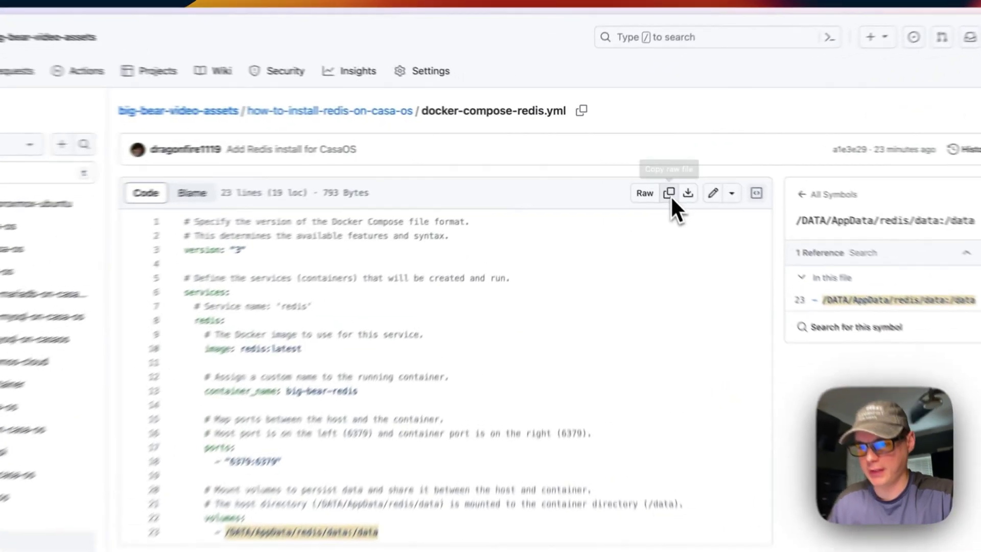
pyautogui.click(669, 194)
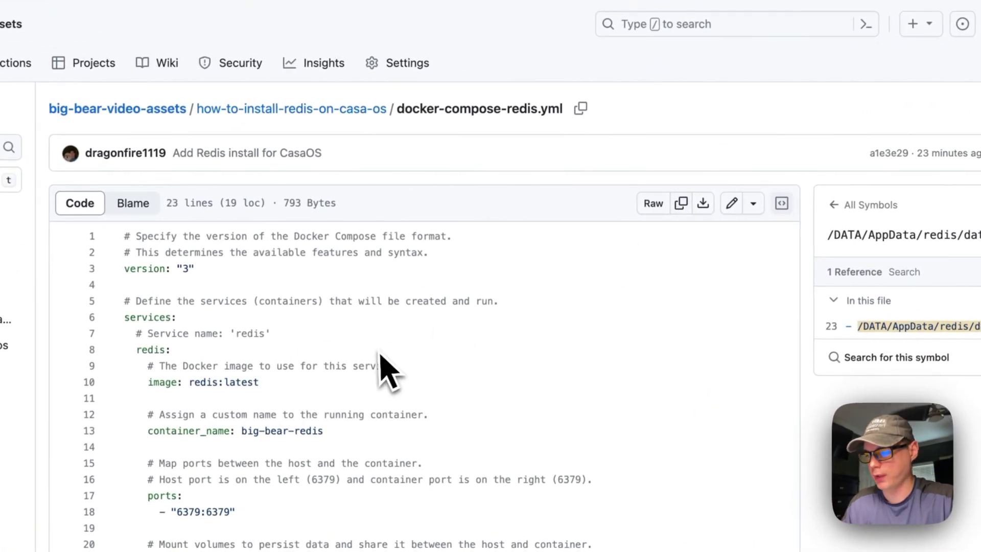
# Step: From the CasaOS dashboard's App Store, start a custom manual app install
pyautogui.moveTo(22, 281)
pyautogui.click(99, 236)
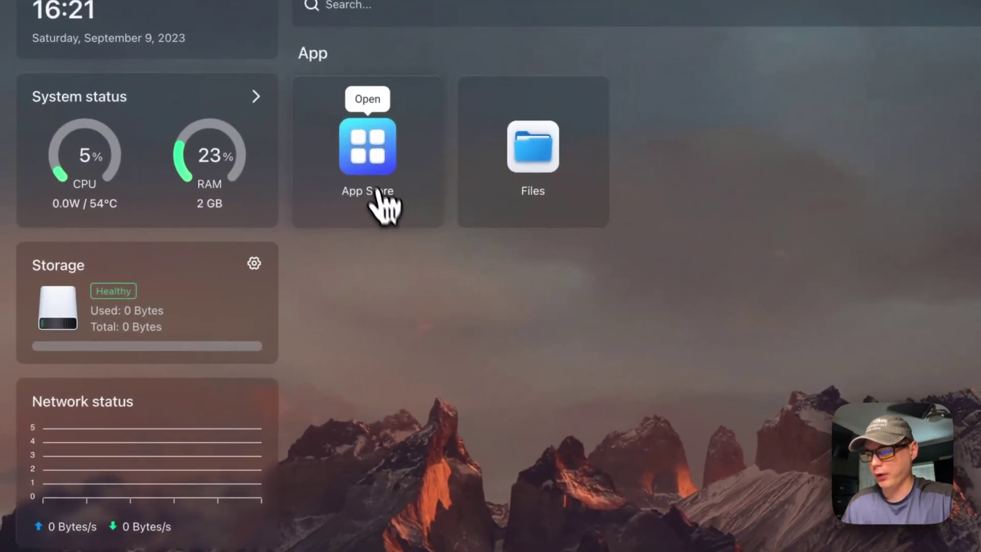
pyautogui.click(367, 166)
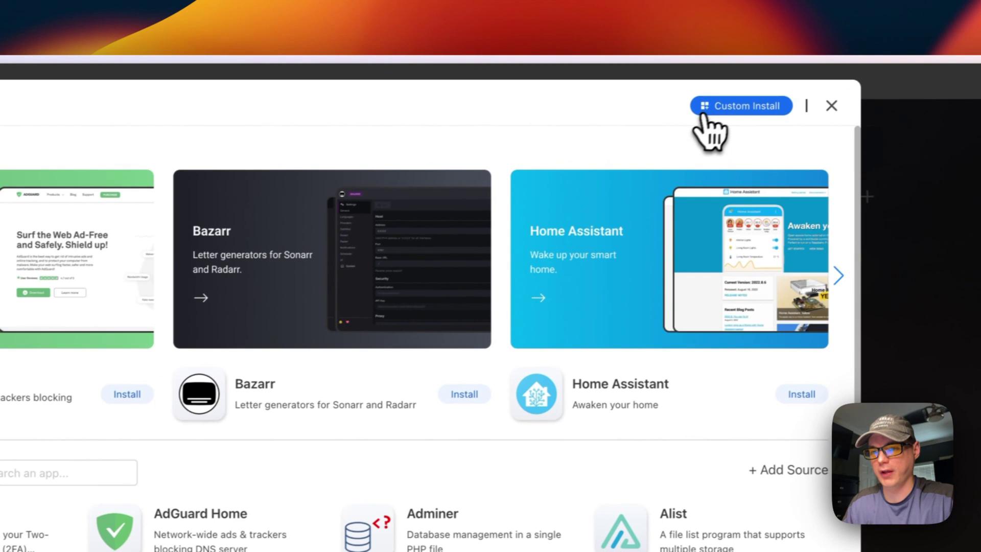
pyautogui.click(703, 123)
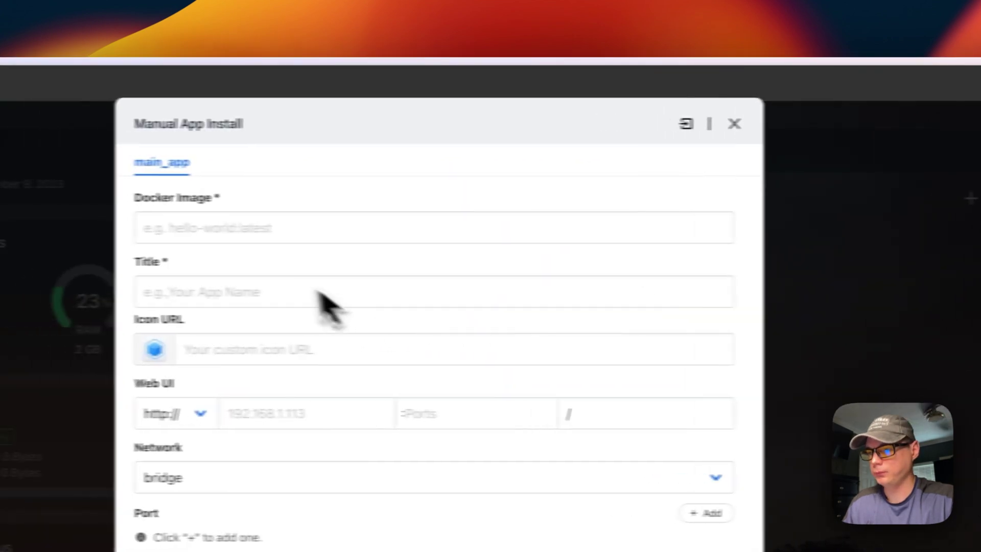
# Step: Import the pasted Redis compose YAML, submit it, and title the app Redis
pyautogui.click(603, 125)
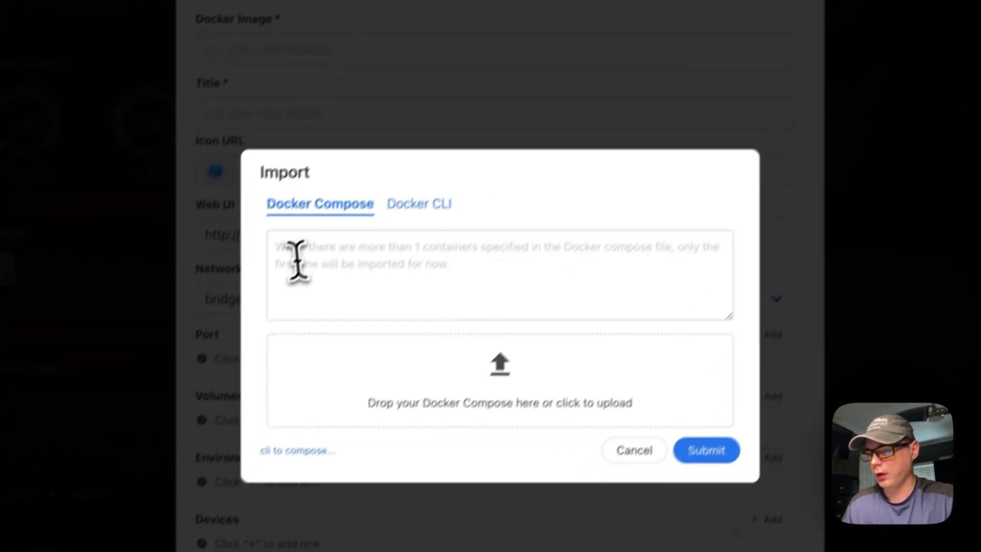
pyautogui.click(167, 444)
pyautogui.press('super+v')
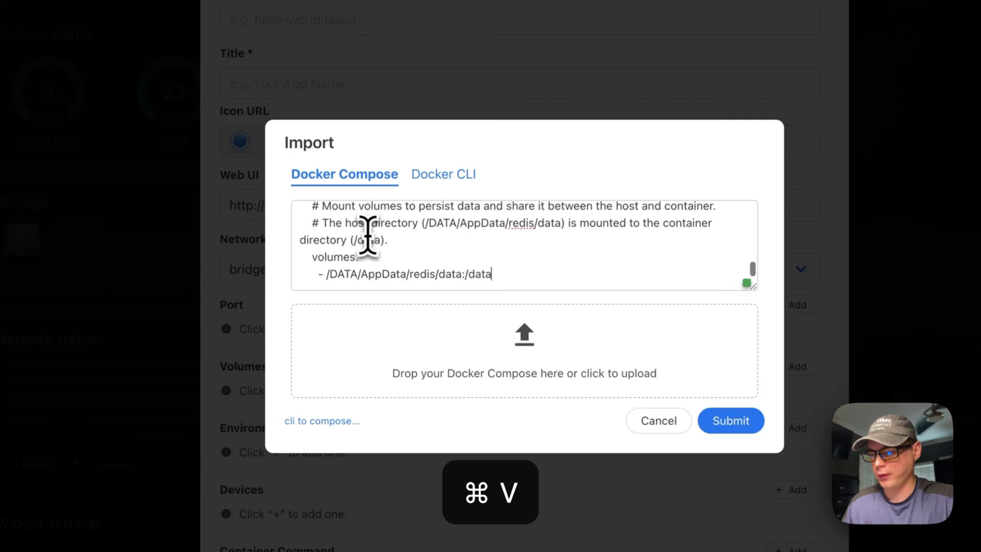
pyautogui.scroll(10, 367, 240)
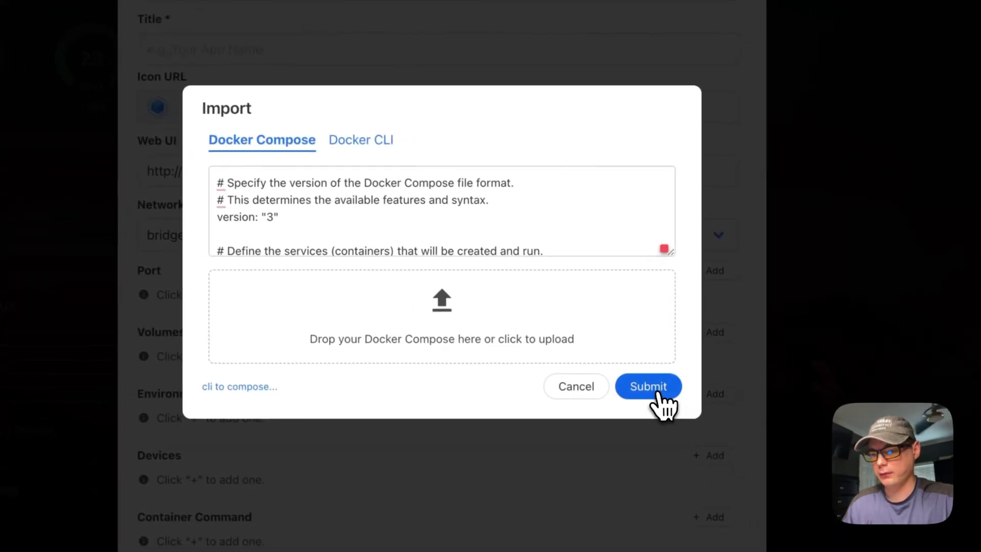
pyautogui.click(648, 387)
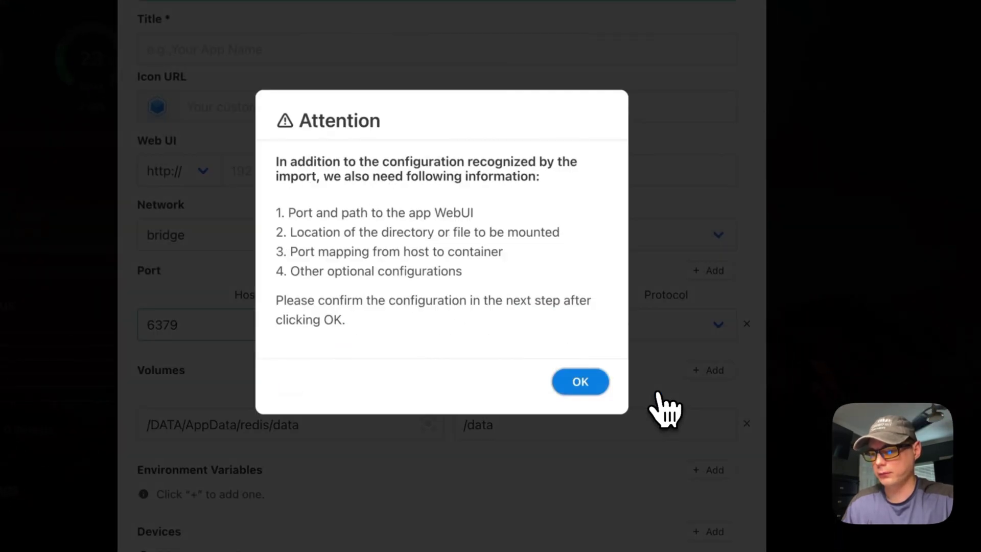
pyautogui.click(588, 389)
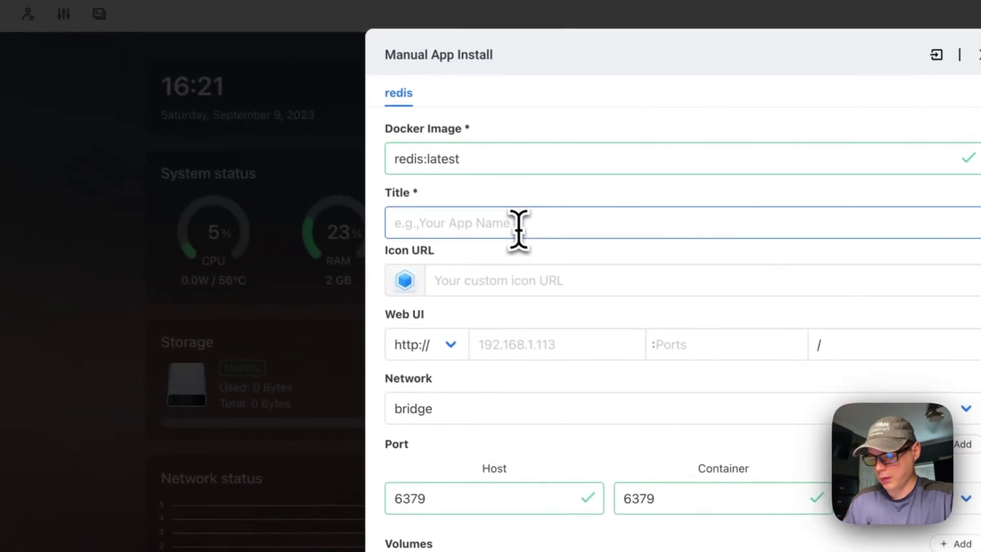
pyautogui.write('Redis')
pyautogui.press('Tab')
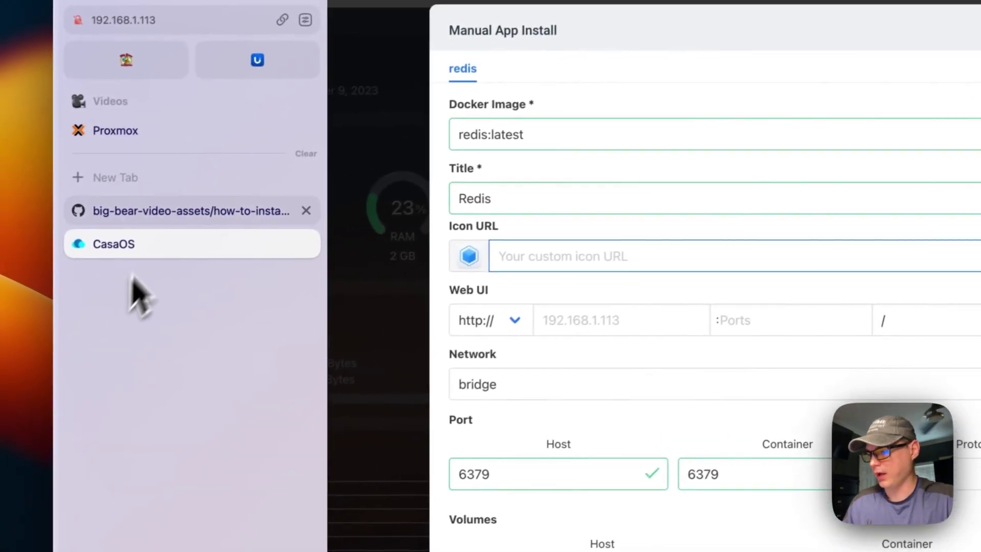
# Step: Copy the Redis icon URL from the folder's GitHub README and return to the CasaOS form
pyautogui.click(158, 212)
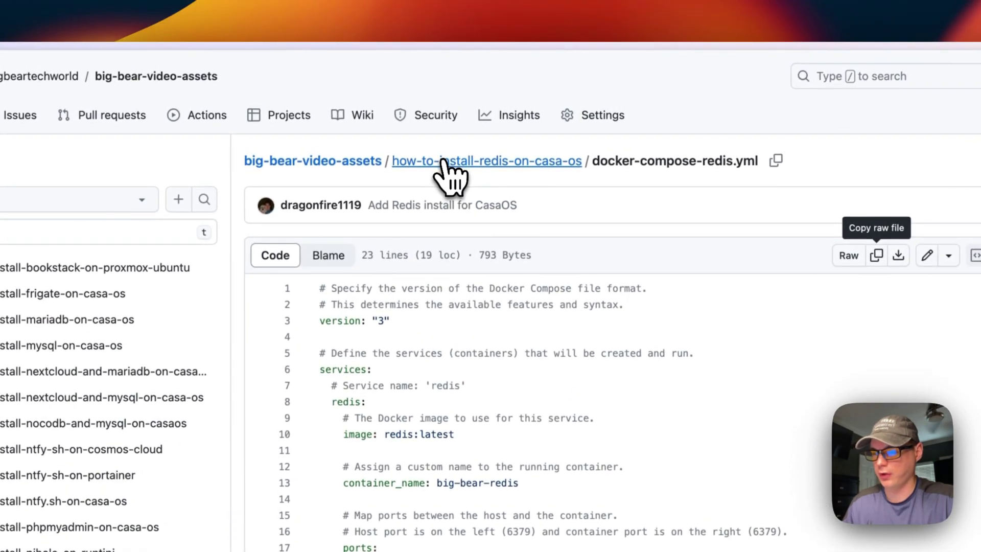
pyautogui.click(448, 171)
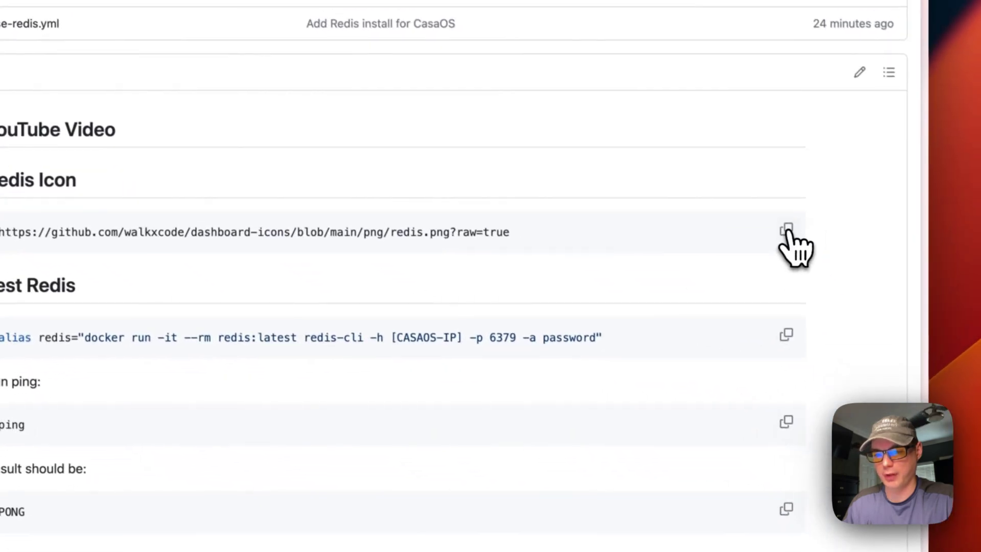
pyautogui.click(782, 226)
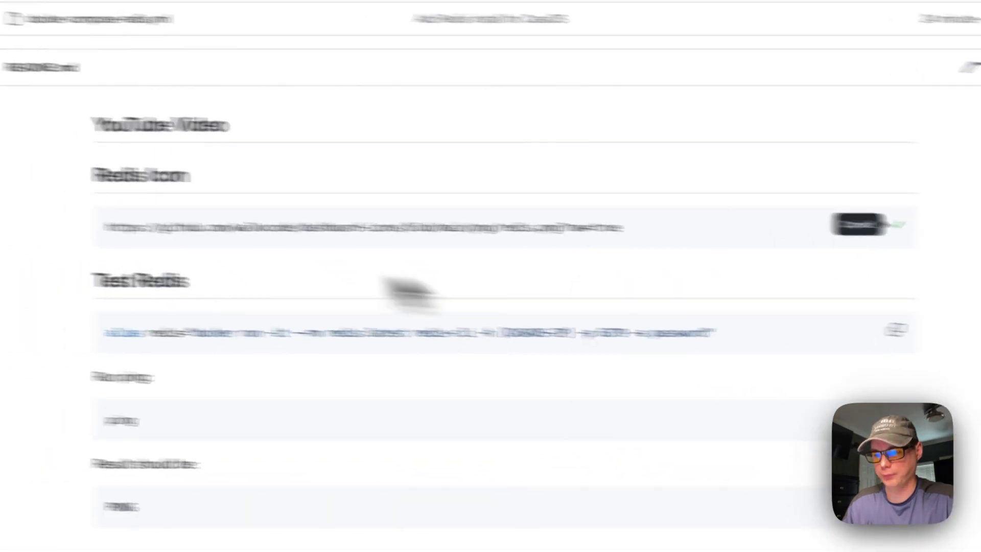
pyautogui.moveTo(2, 296)
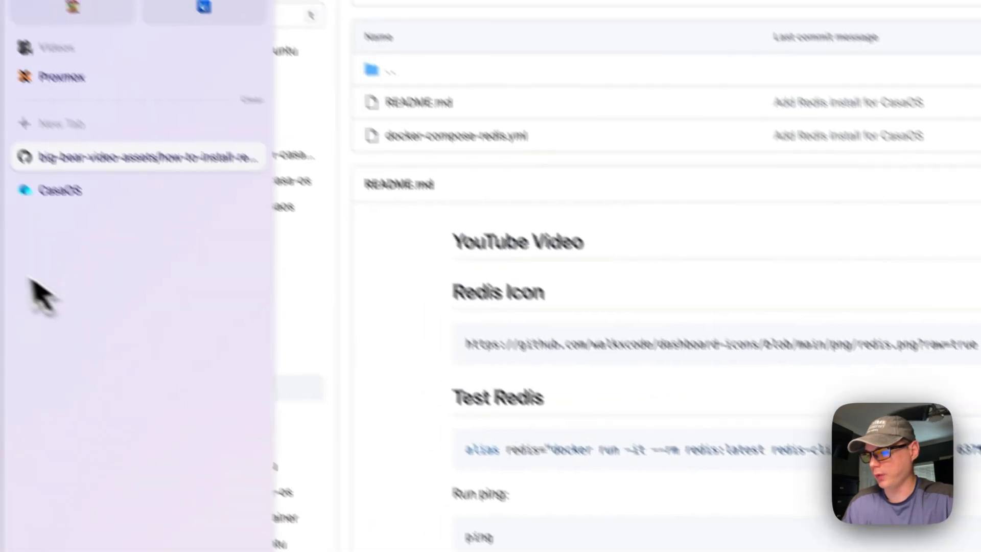
pyautogui.click(107, 241)
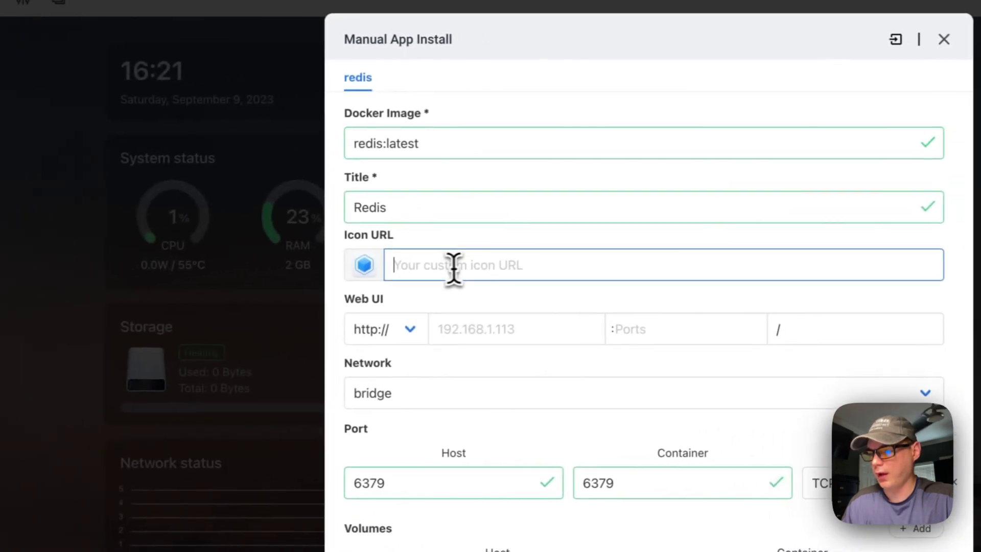
# Step: Paste the redis.png link into Icon URL and look over the remaining form settings
pyautogui.press('super+v')
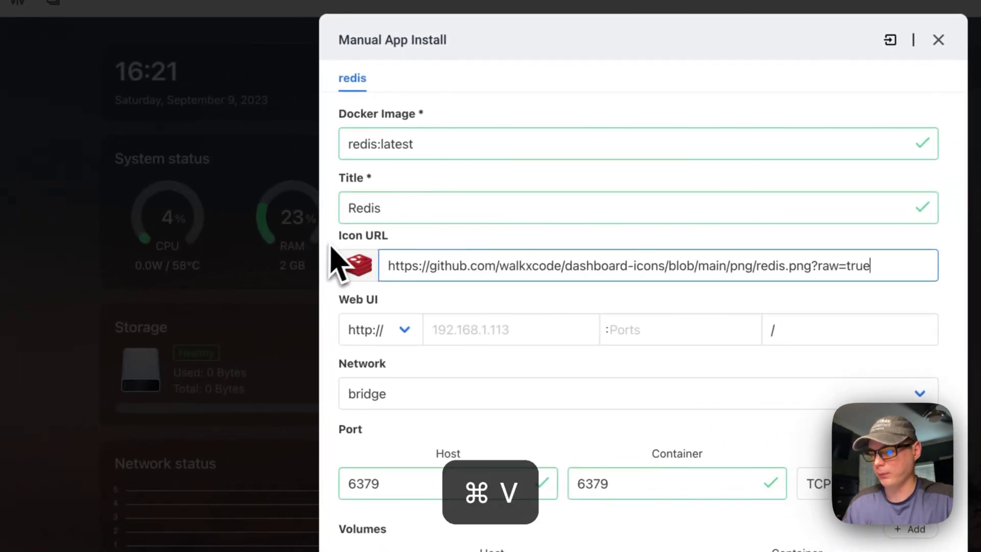
pyautogui.moveTo(335, 260); pyautogui.dragTo(432, 250)
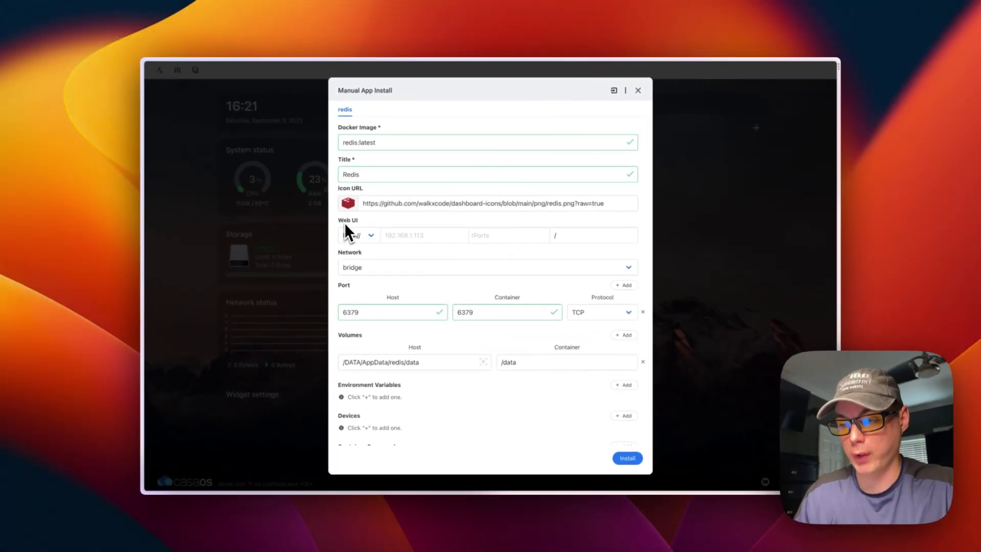
pyautogui.scroll(-3, 431, 256)
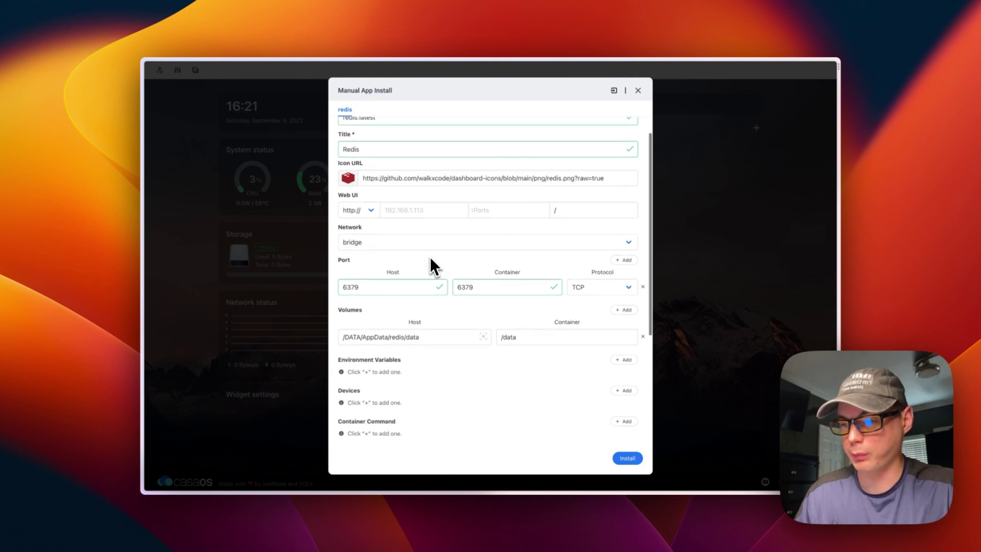
pyautogui.scroll(-3, 431, 256)
pyautogui.scroll(5, 431, 256)
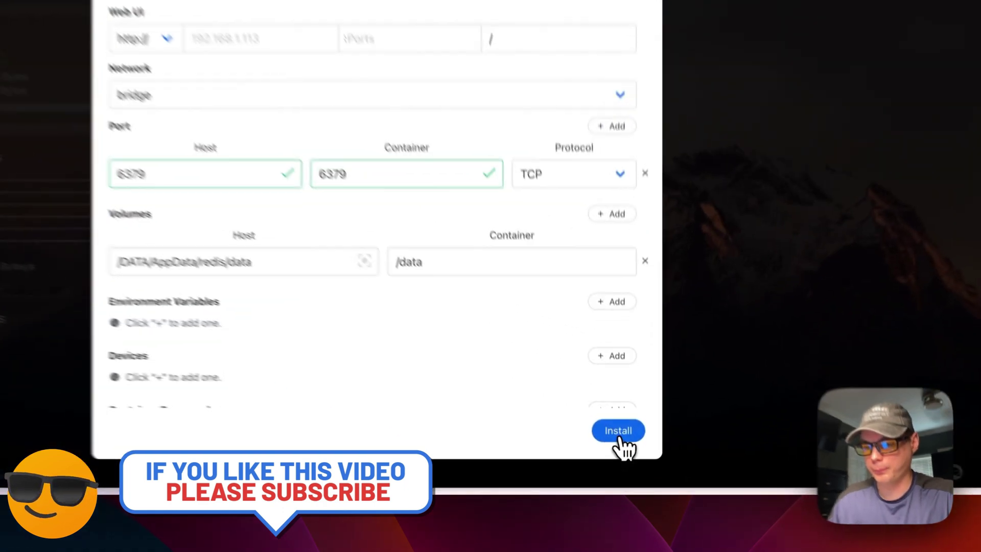
# Step: Install the Redis app, letting the installation continue in the background
pyautogui.click(628, 458)
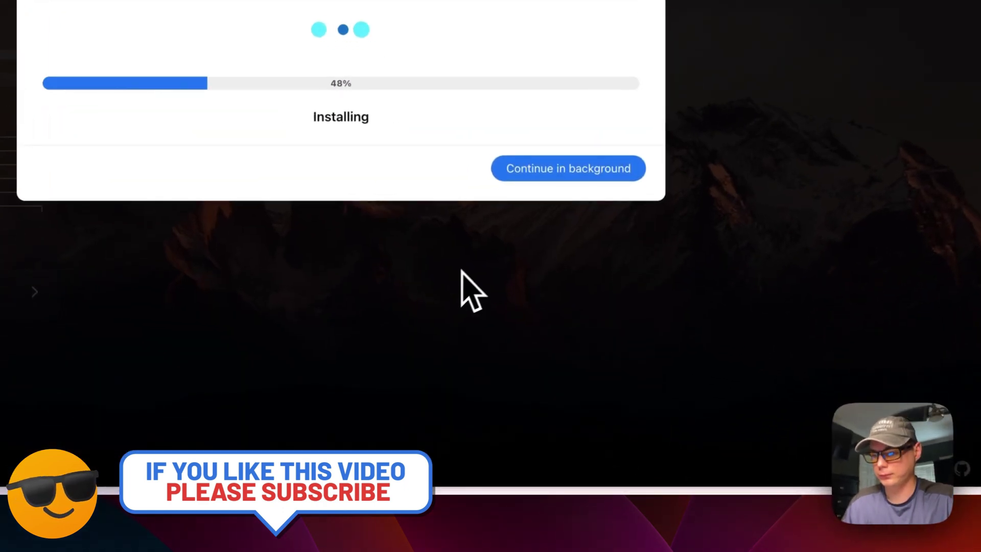
pyautogui.click(552, 169)
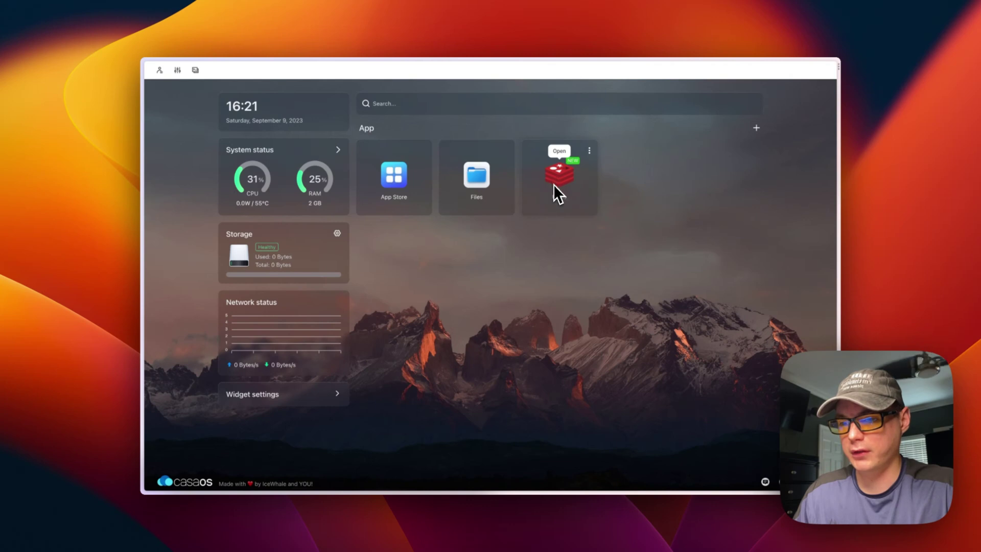
# Step: Save a 'password' note in the Redis tile's Tips, then reopen its options menu
pyautogui.click(589, 150)
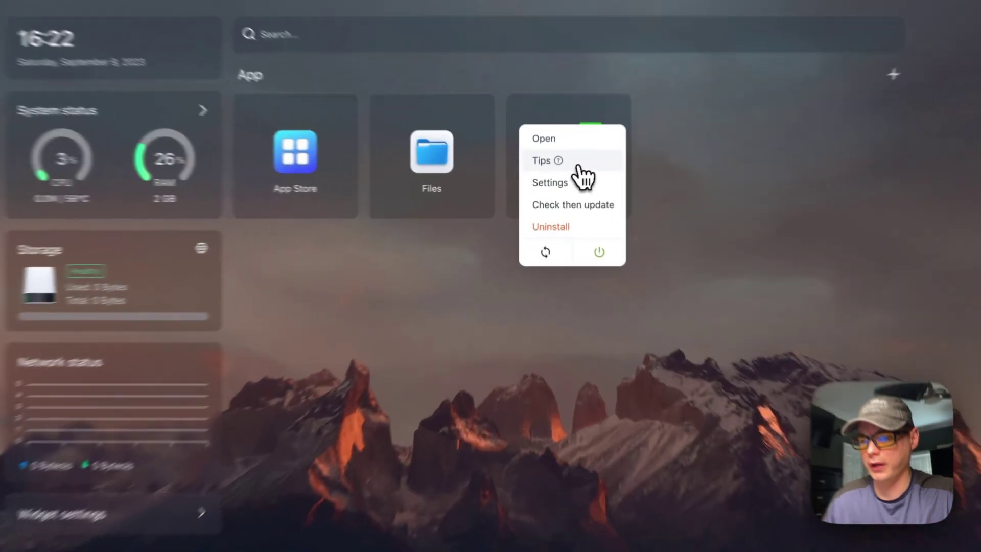
pyautogui.click(562, 180)
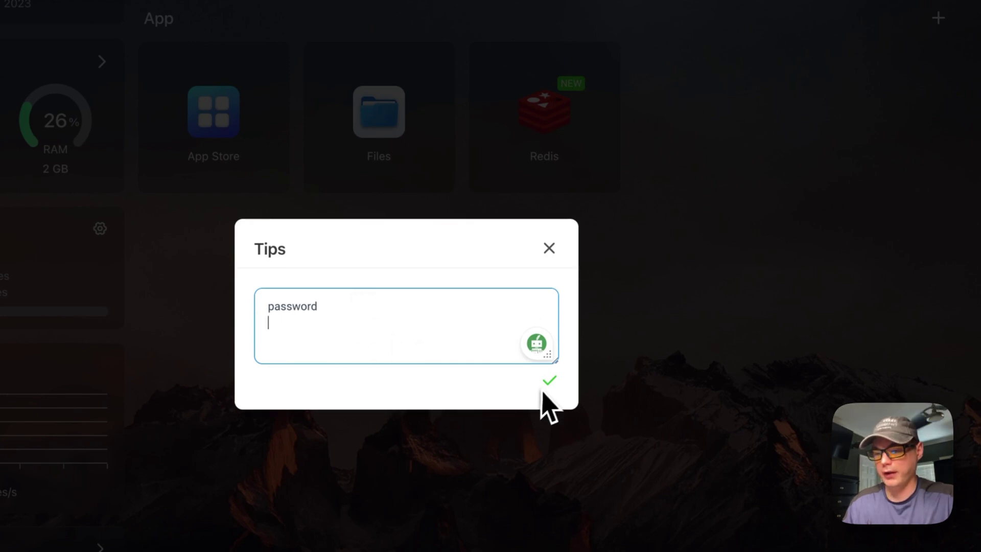
pyautogui.click(549, 249)
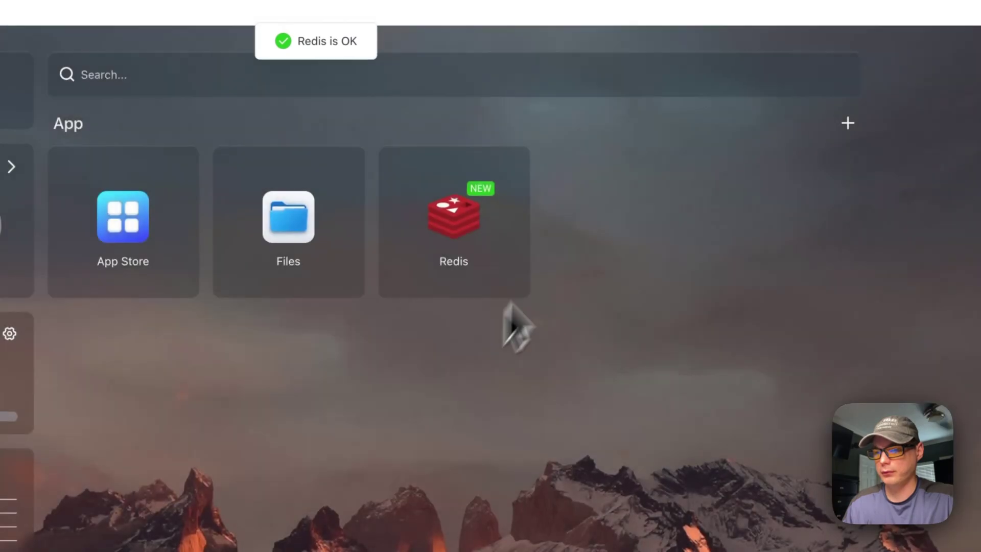
pyautogui.click(515, 169)
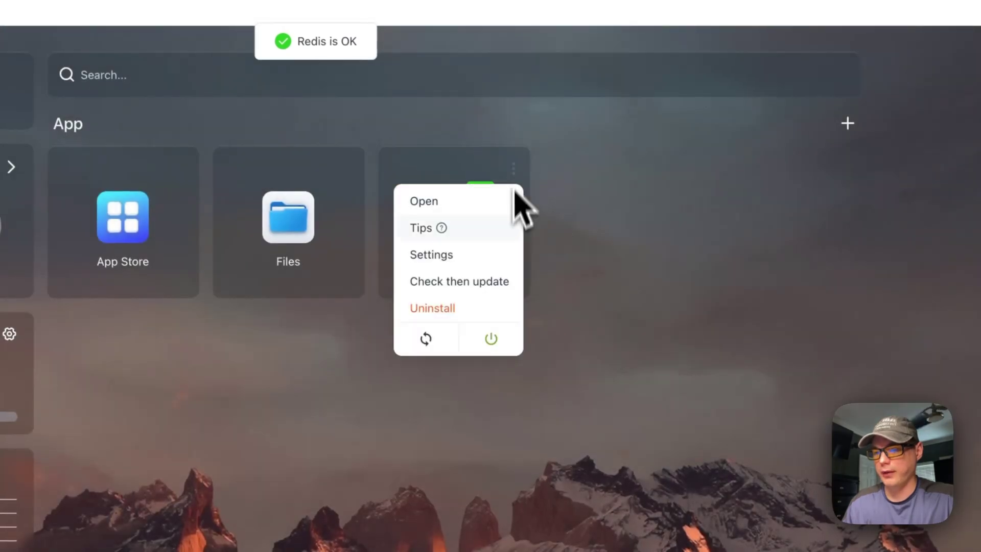
# Step: Open the Redis Settings and scroll through its redis:latest image, port 6379 and /data volume
pyautogui.click(444, 256)
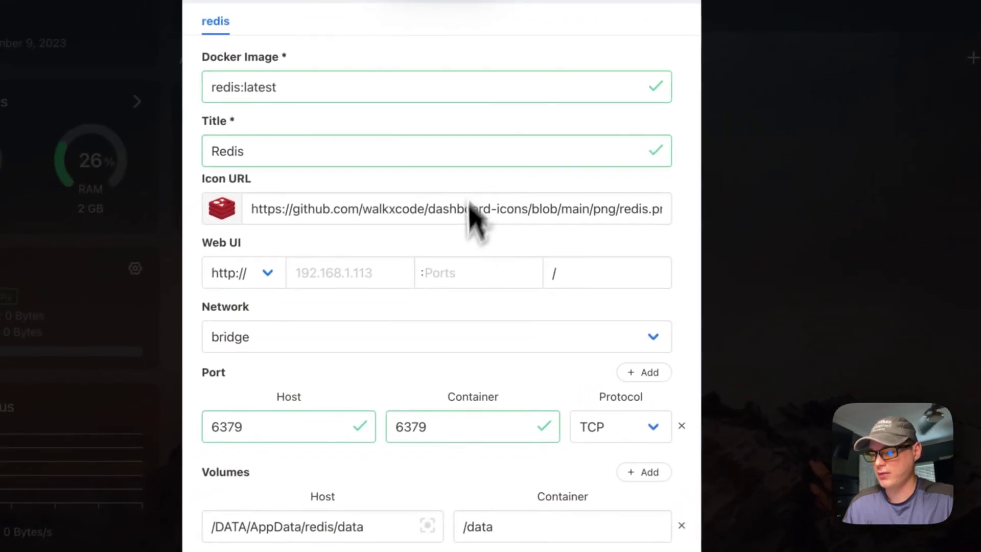
pyautogui.scroll(-8, 455, 378)
pyautogui.scroll(7, 456, 397)
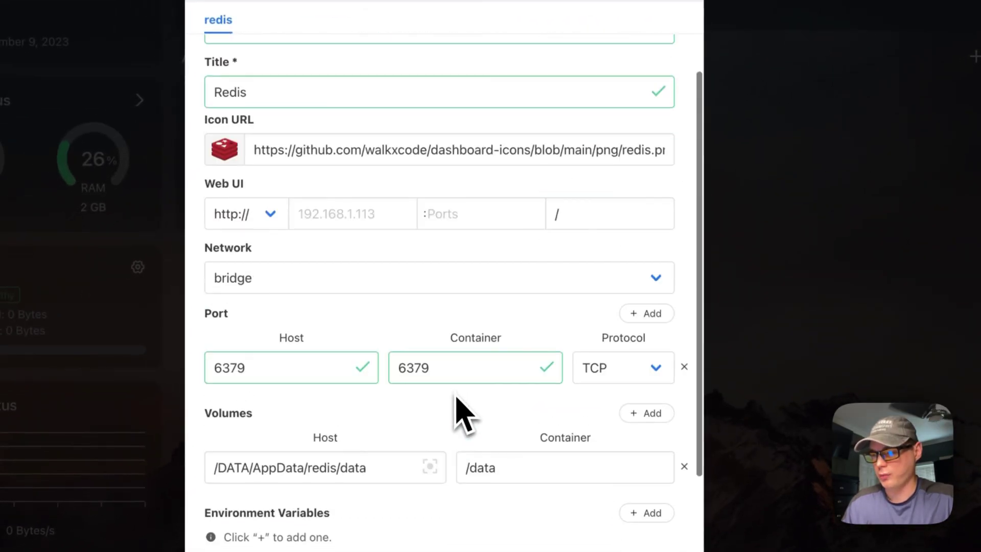
pyautogui.scroll(1, 460, 409)
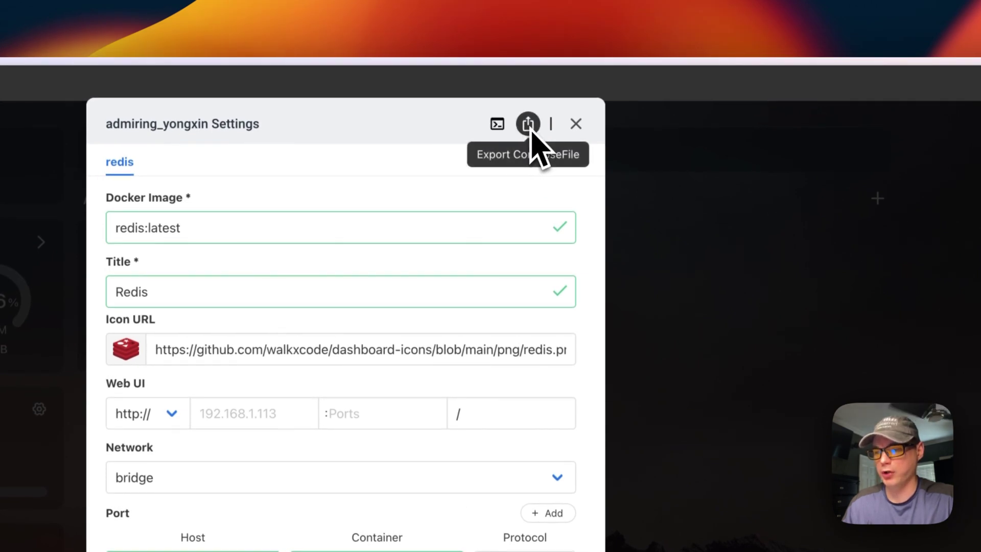
# Step: Close the Redis settings, run Check then update on the tile, and dismiss its menu
pyautogui.click(575, 124)
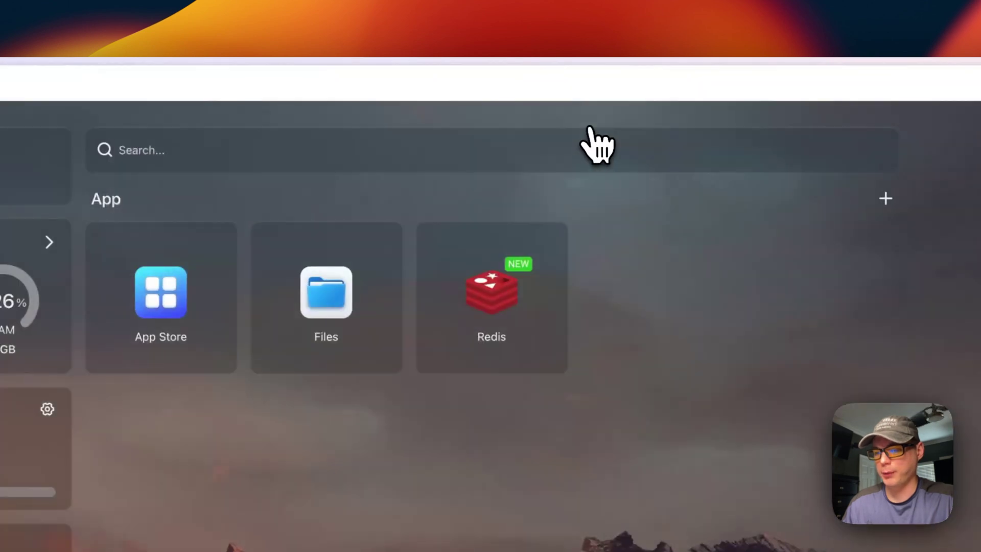
pyautogui.click(552, 244)
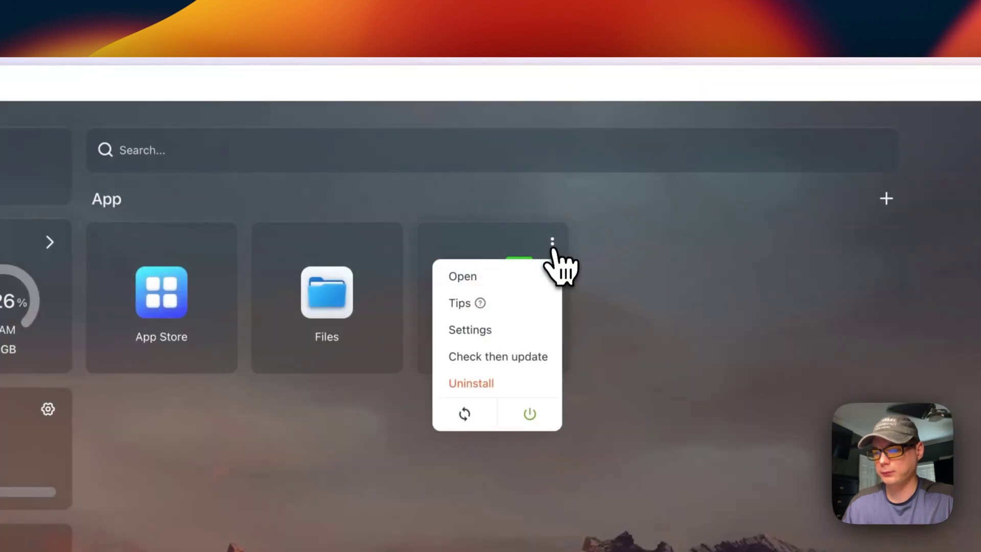
pyautogui.click(495, 358)
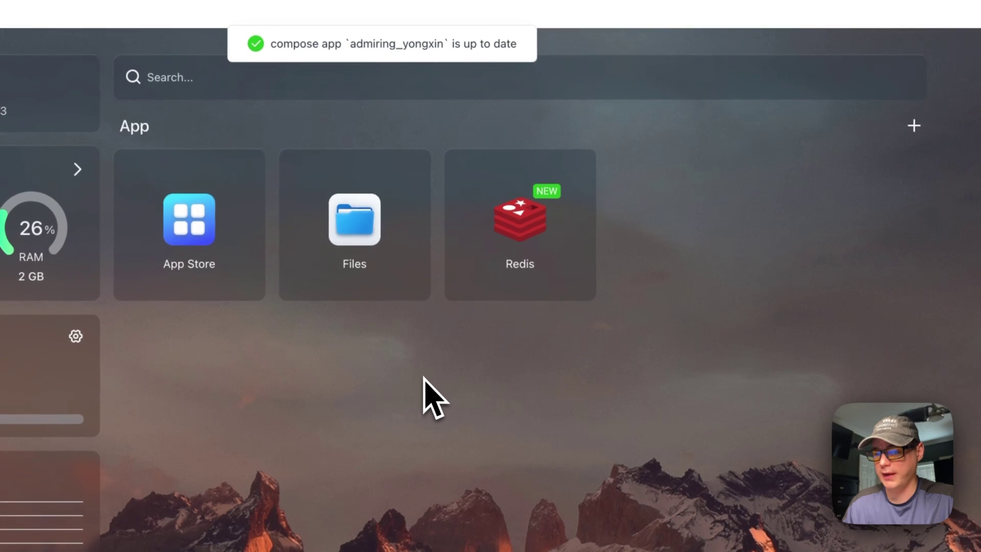
pyautogui.click(580, 171)
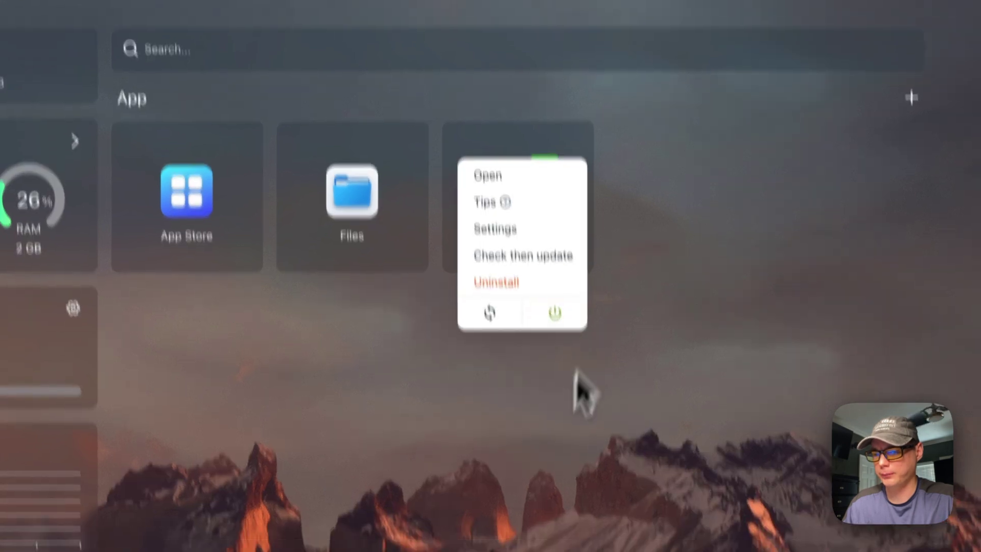
pyautogui.click(572, 408)
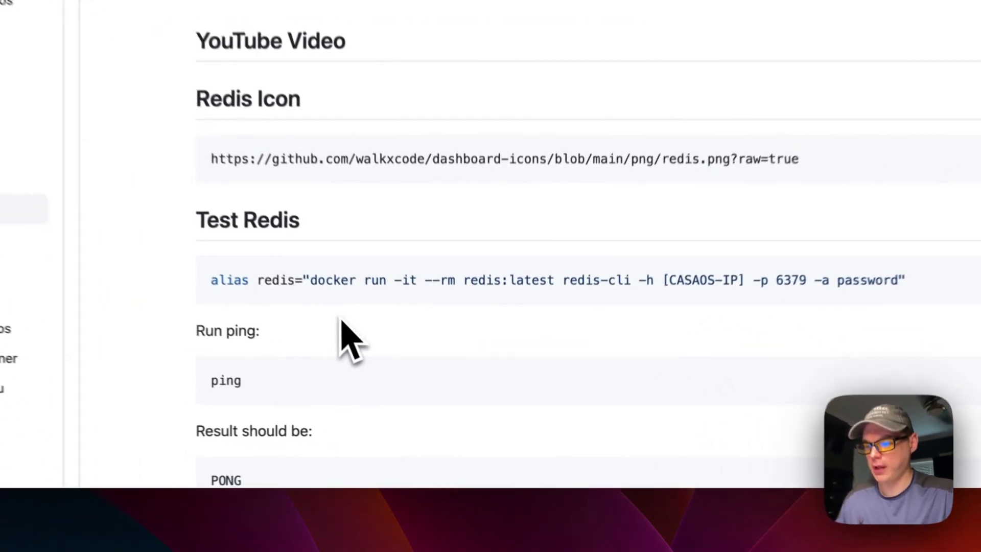
# Step: Copy the docker run redis:latest redis-cli command from the Test Redis alias line
pyautogui.moveTo(299, 269); pyautogui.dragTo(927, 270)
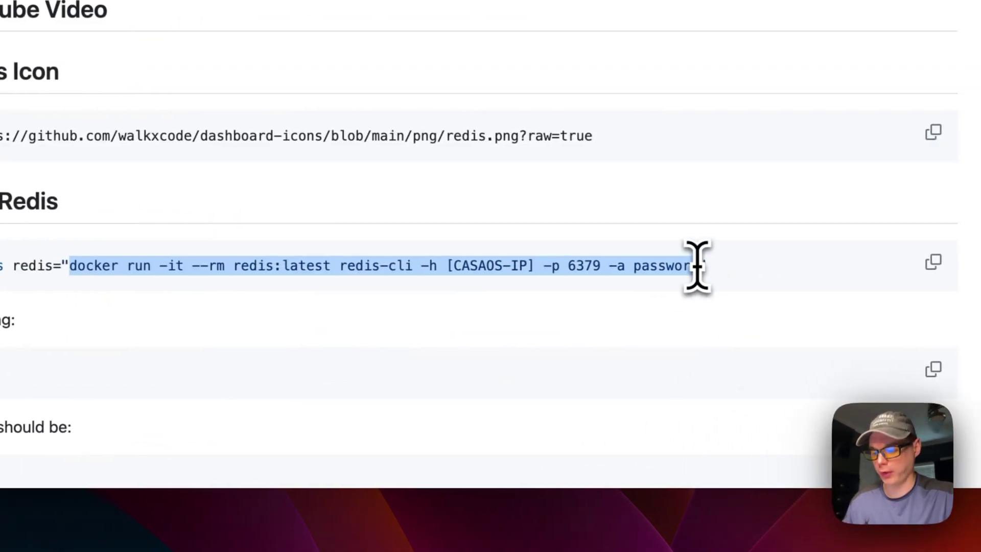
pyautogui.press('super+c')
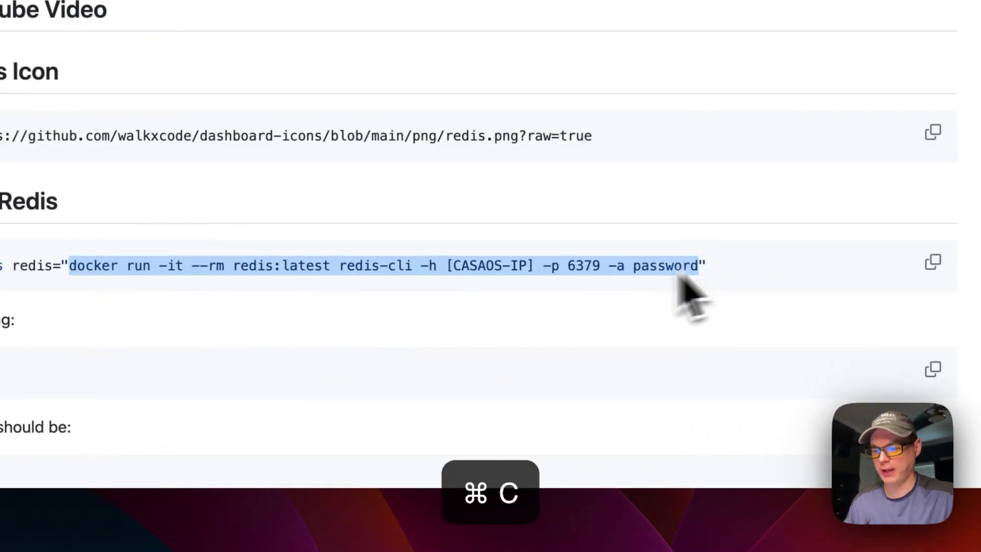
pyautogui.click(403, 338)
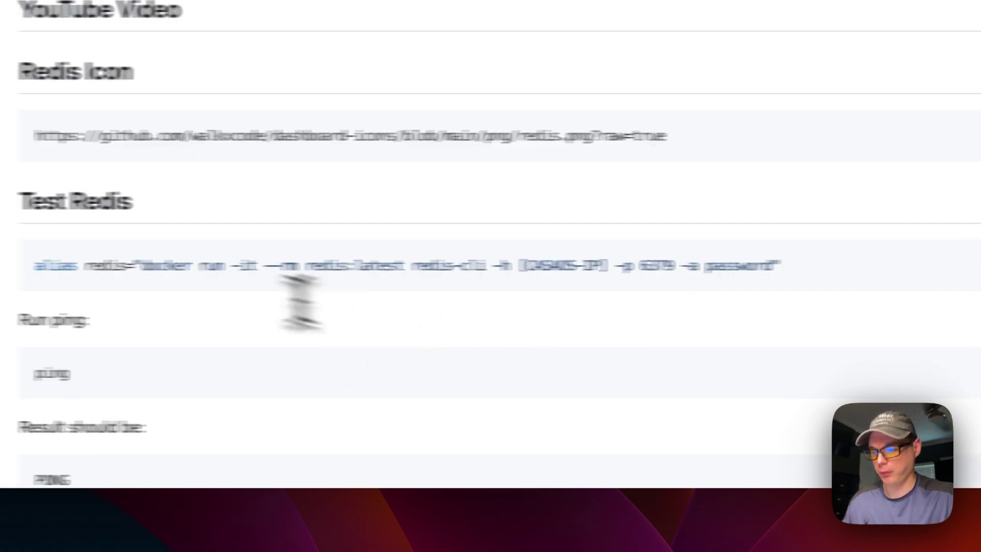
pyautogui.moveTo(69, 265); pyautogui.dragTo(594, 267)
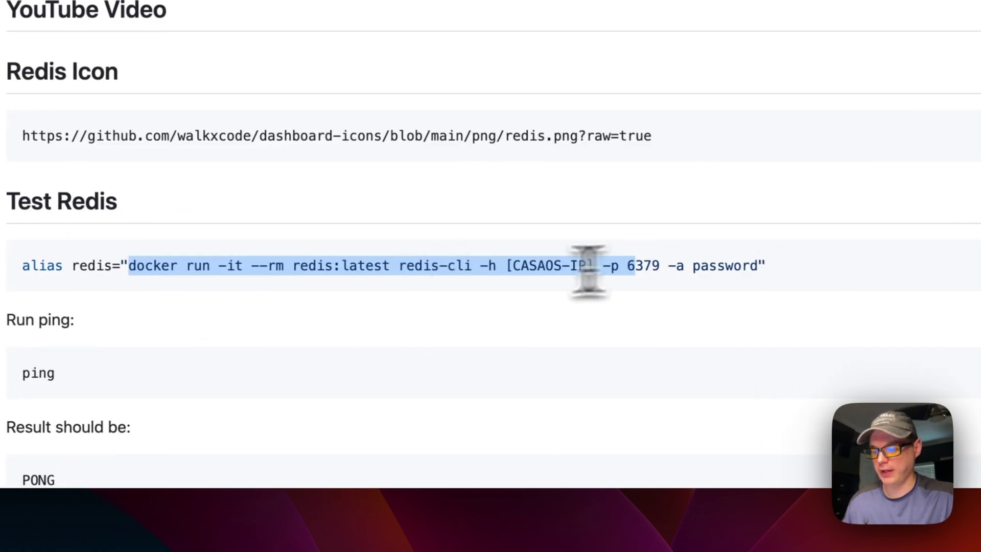
pyautogui.click(333, 266)
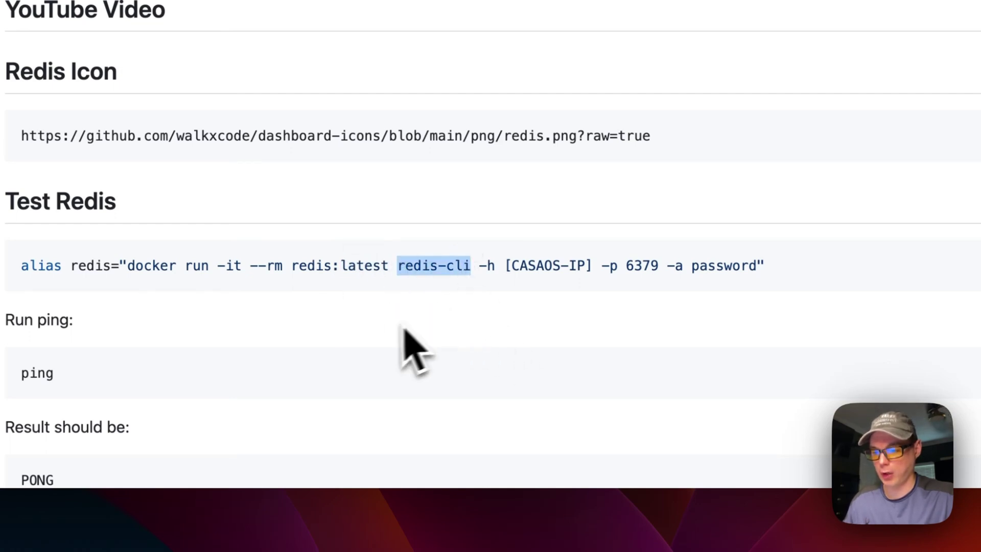
pyautogui.moveTo(510, 265); pyautogui.dragTo(583, 278)
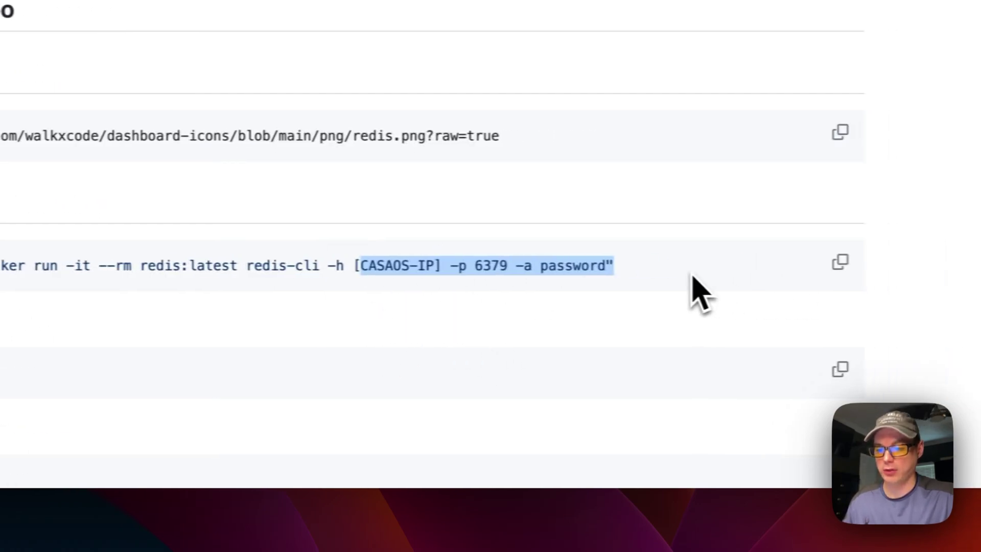
pyautogui.click(344, 263)
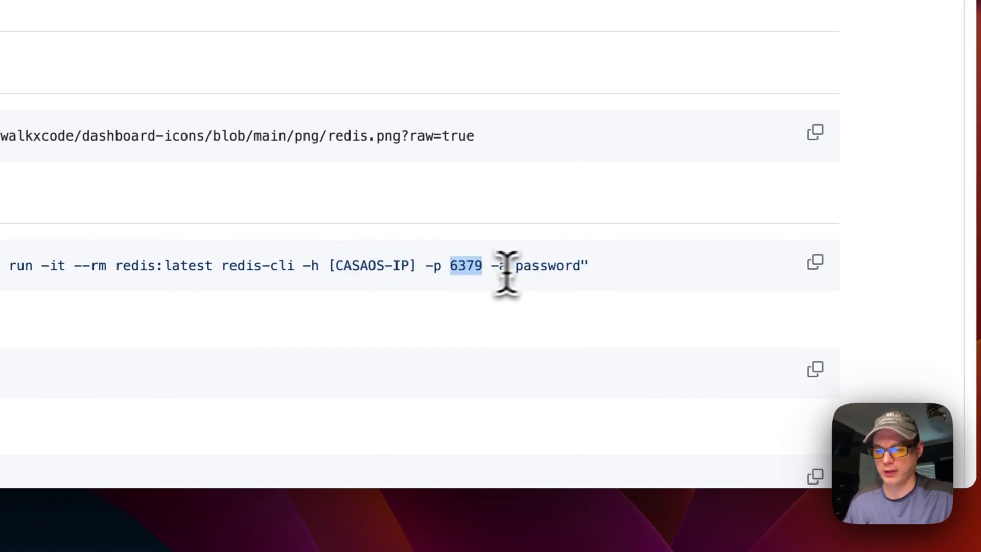
pyautogui.moveTo(291, 267); pyautogui.dragTo(706, 265)
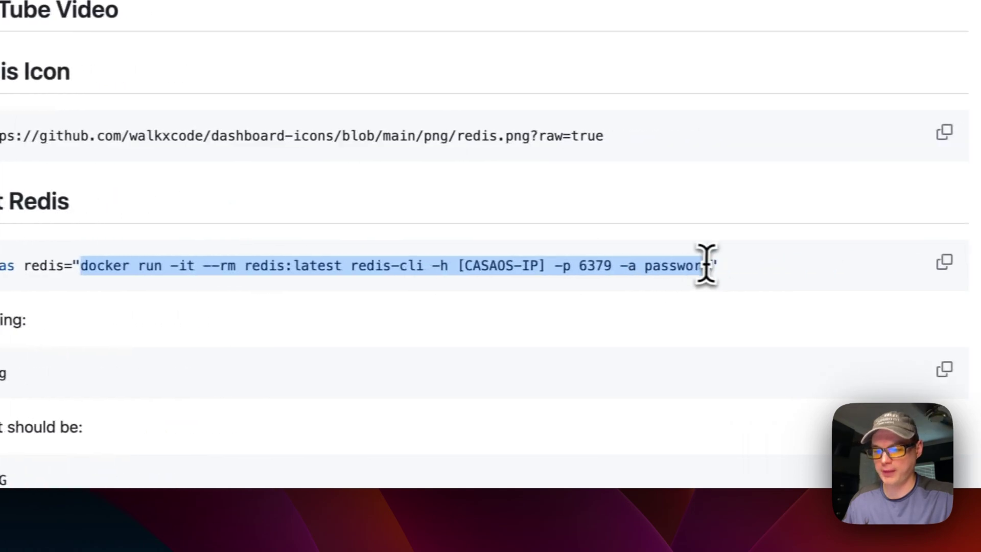
pyautogui.press('super+c')
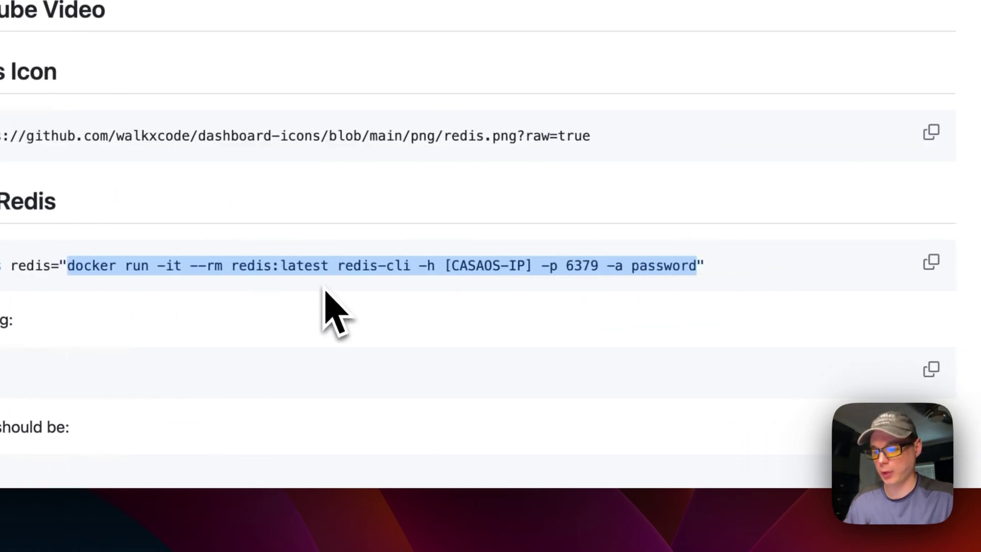
# Step: Paste the docker run redis-cli command in Warp, replacing the [CASAOS-IP] placeholder with 192.168.1.113
pyautogui.press('super+Tab')
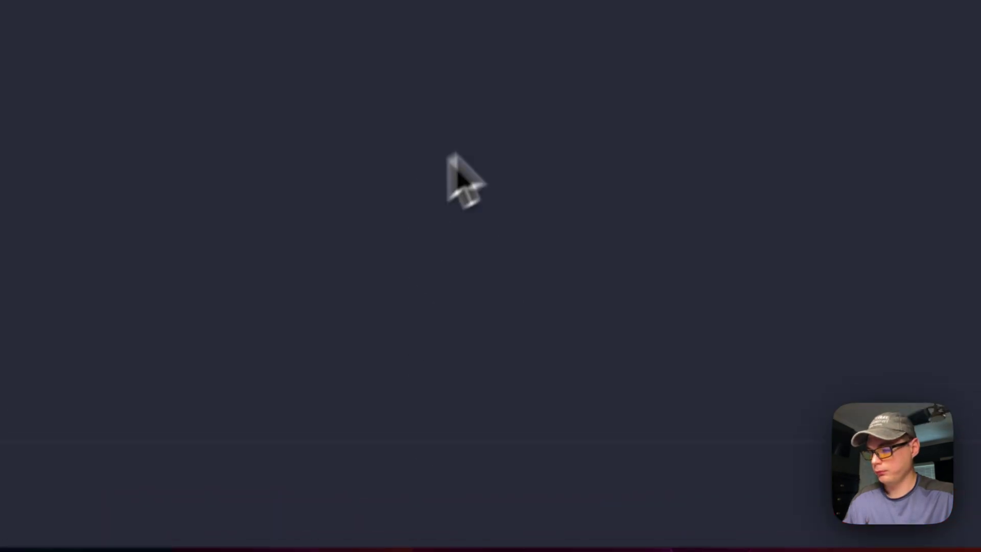
pyautogui.press('super+v')
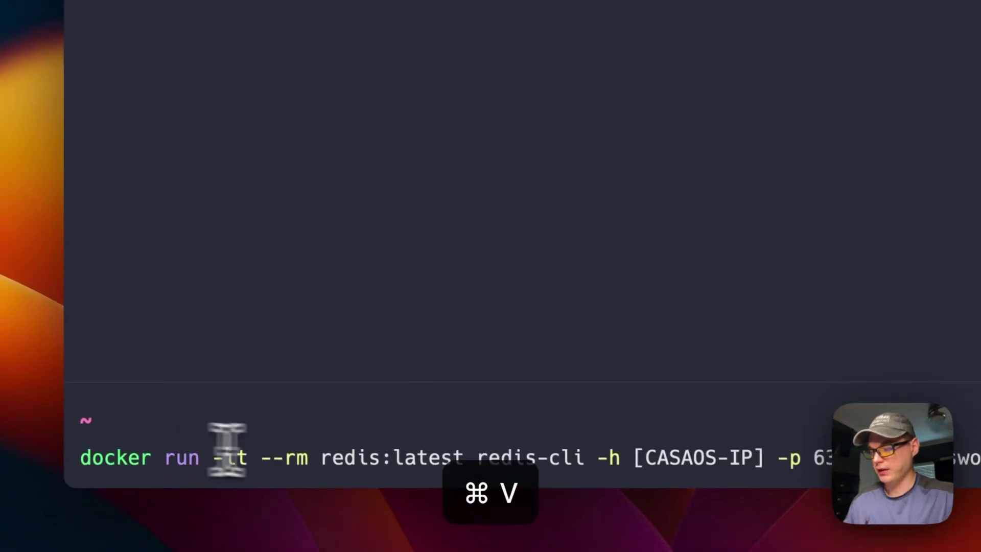
pyautogui.moveTo(621, 457); pyautogui.dragTo(742, 457)
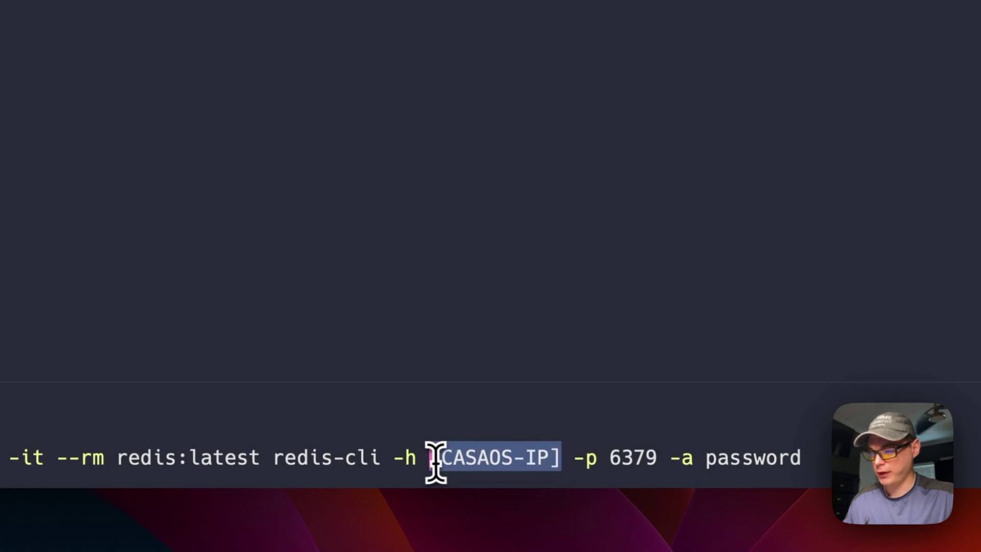
pyautogui.press('BackSpace')
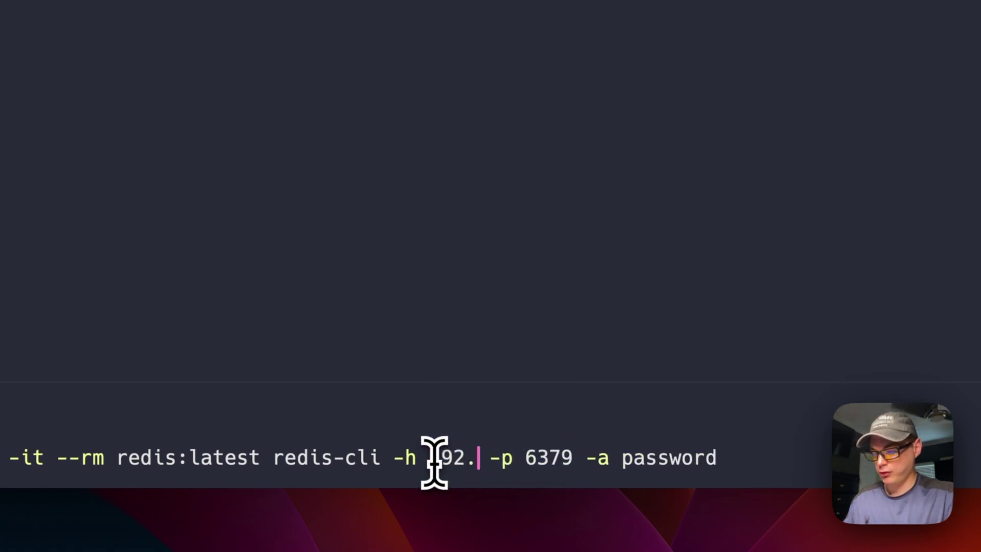
pyautogui.write('192.168.1.113')
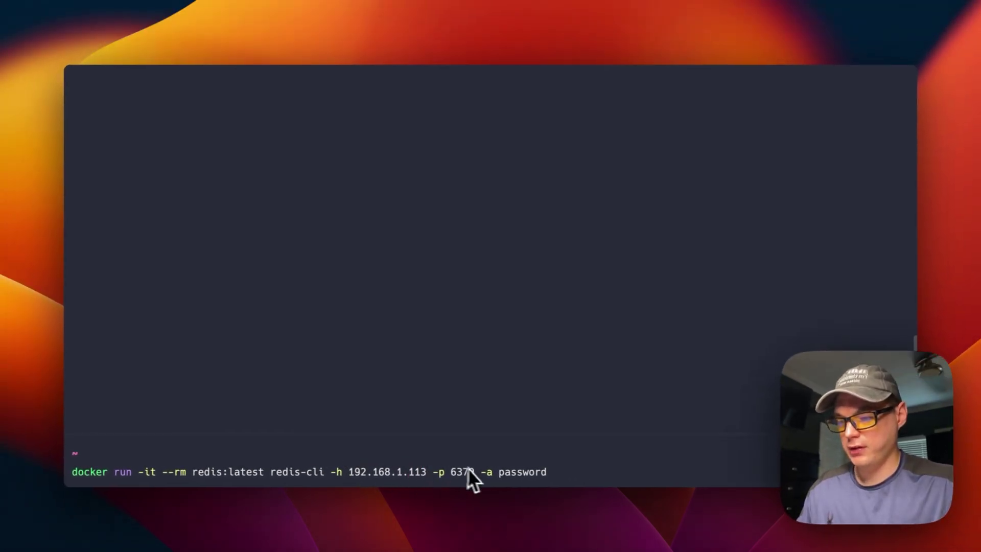
pyautogui.click(552, 474)
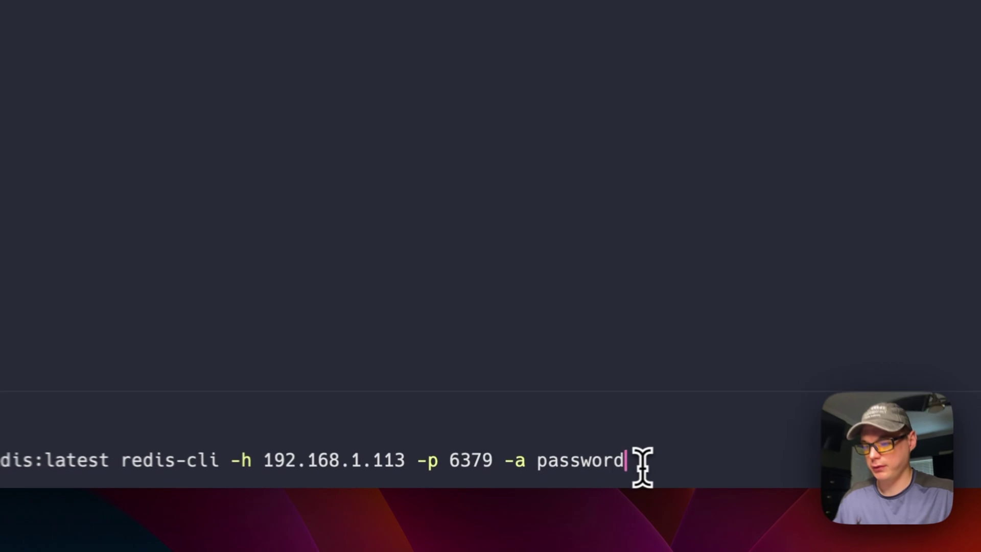
# Step: Run the redis-cli container against 192.168.1.113:6379 and send ping, receiving PONG
pyautogui.press('Return')
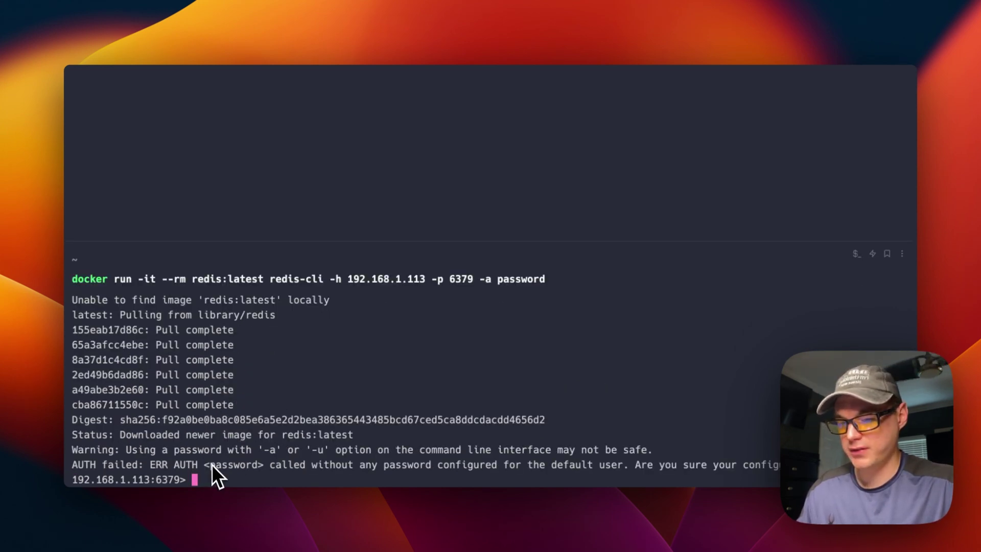
pyautogui.write('ng')
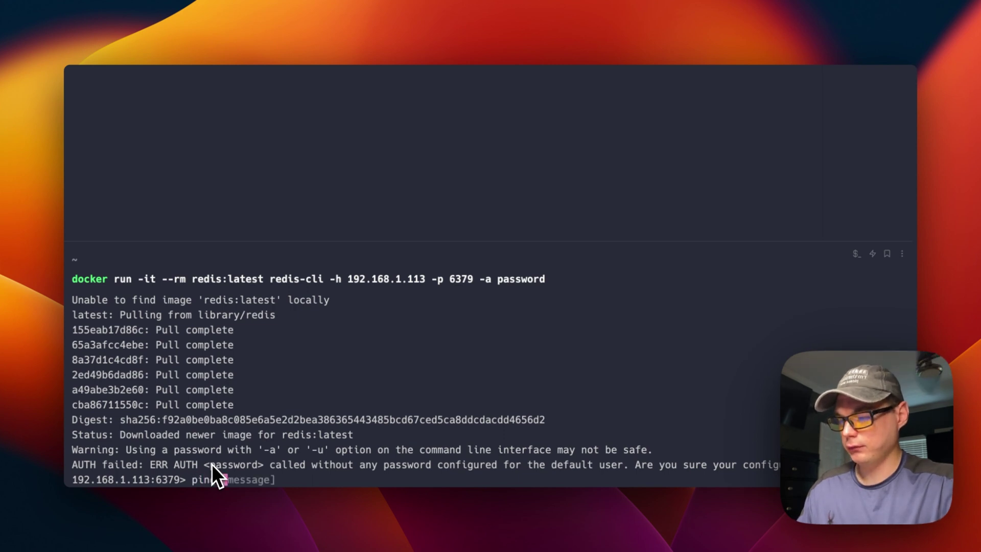
pyautogui.press('Return')
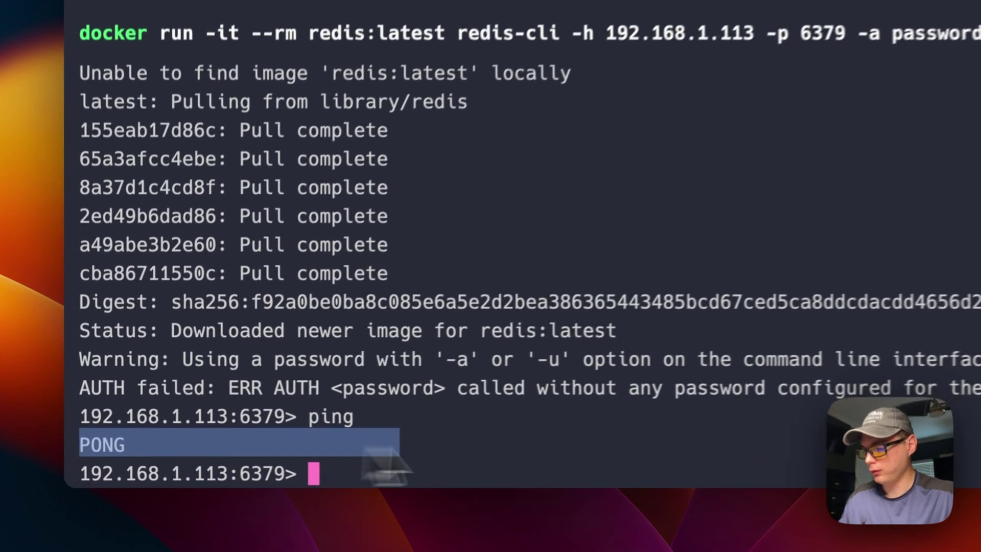